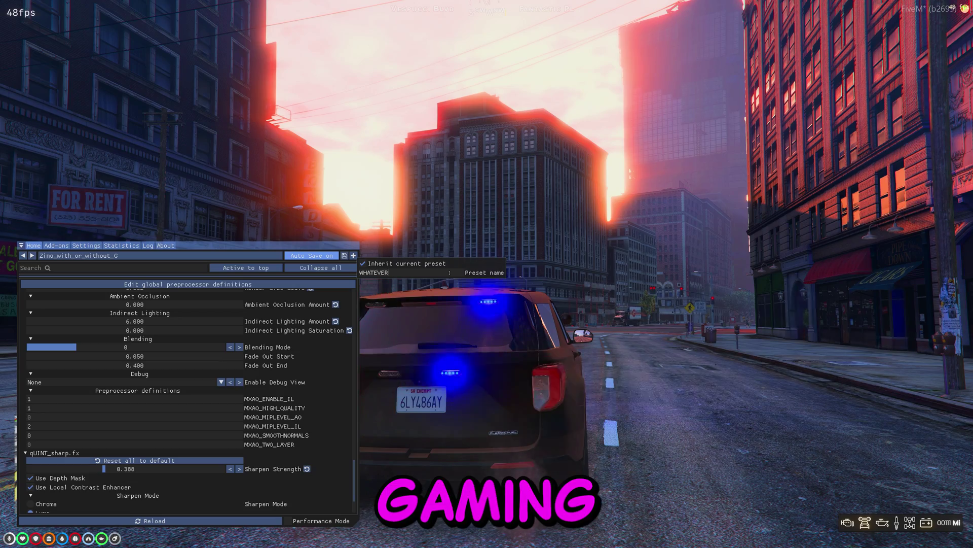
# Name the new ReShade preset WHATEVER and confirm it.
pyautogui.write('TEVER')
pyautogui.press('Return')
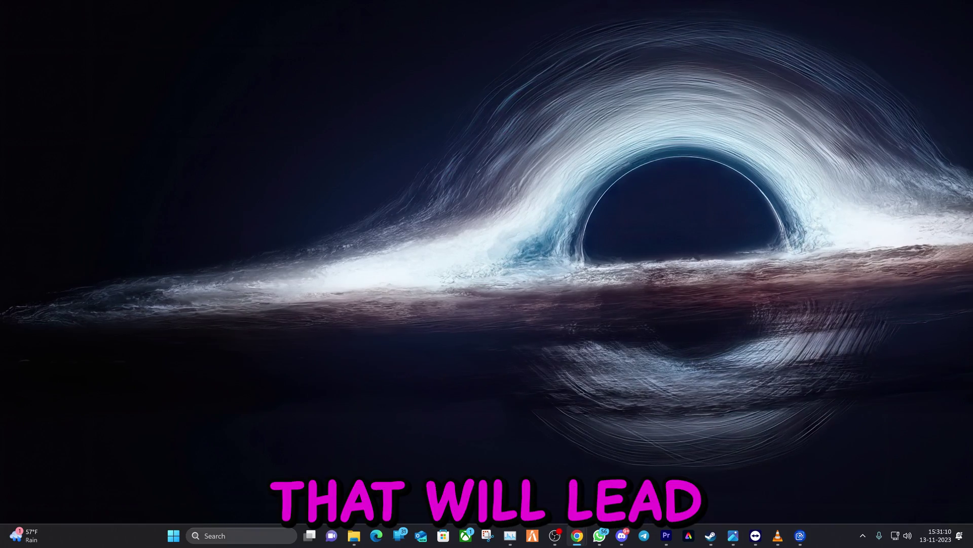
# Bring up Discord and read the fivem-graphics install steps, selecting the step 4 heading.
pyautogui.click(626, 536)
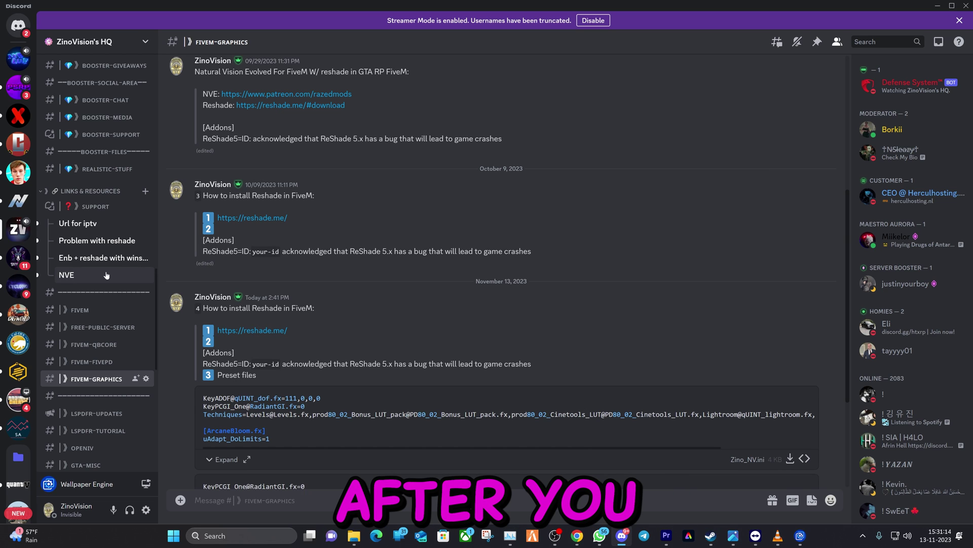
pyautogui.scroll(6, 107, 274)
pyautogui.scroll(-6, 105, 274)
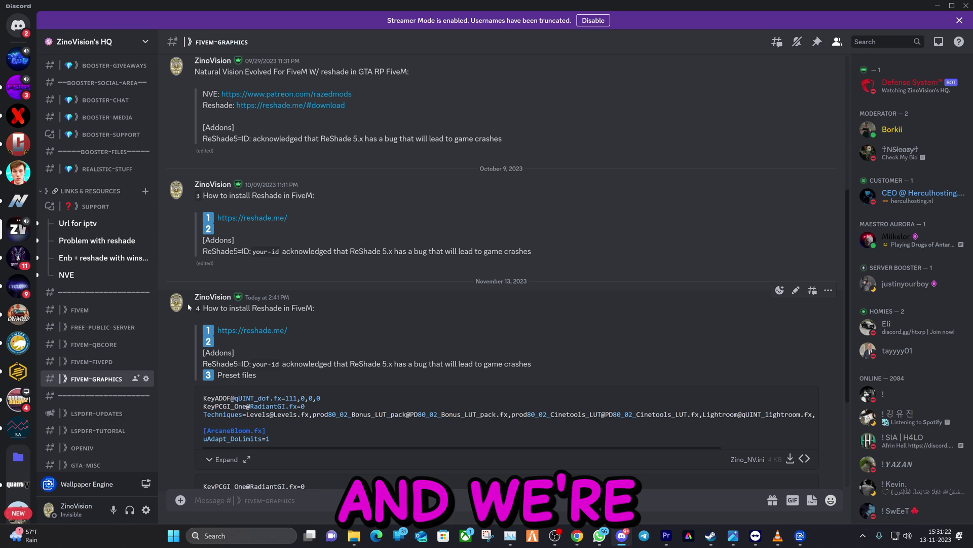
pyautogui.moveTo(201, 309); pyautogui.dragTo(318, 312)
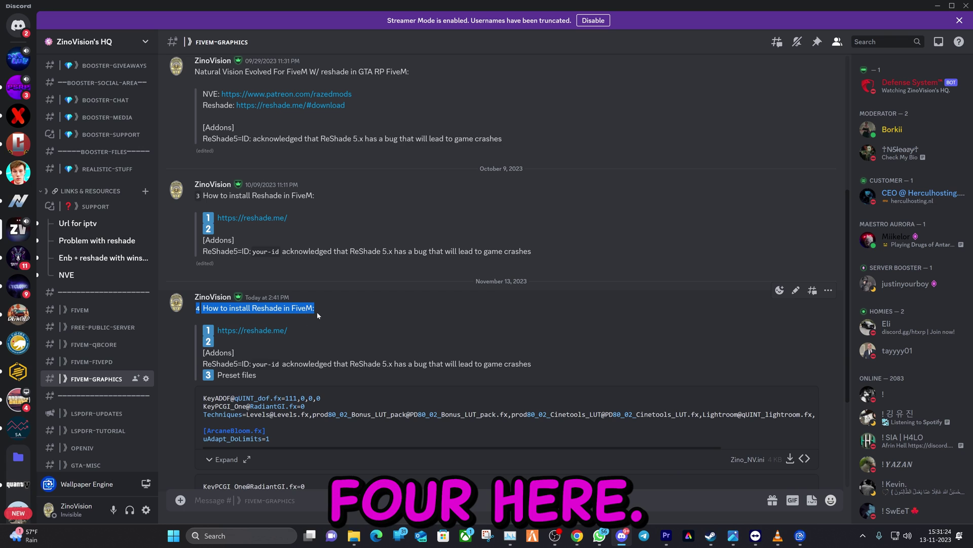
pyautogui.scroll(-3, 318, 314)
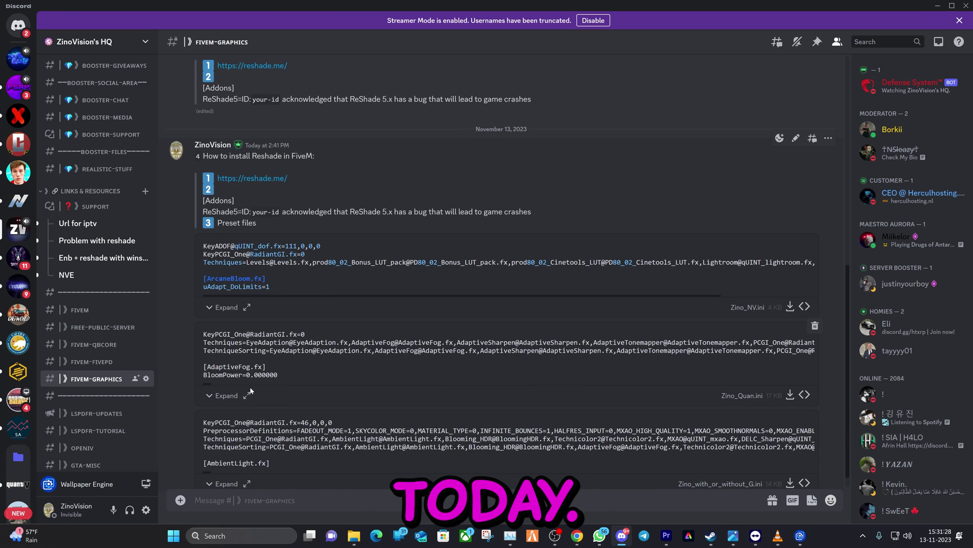
pyautogui.scroll(10, 106, 436)
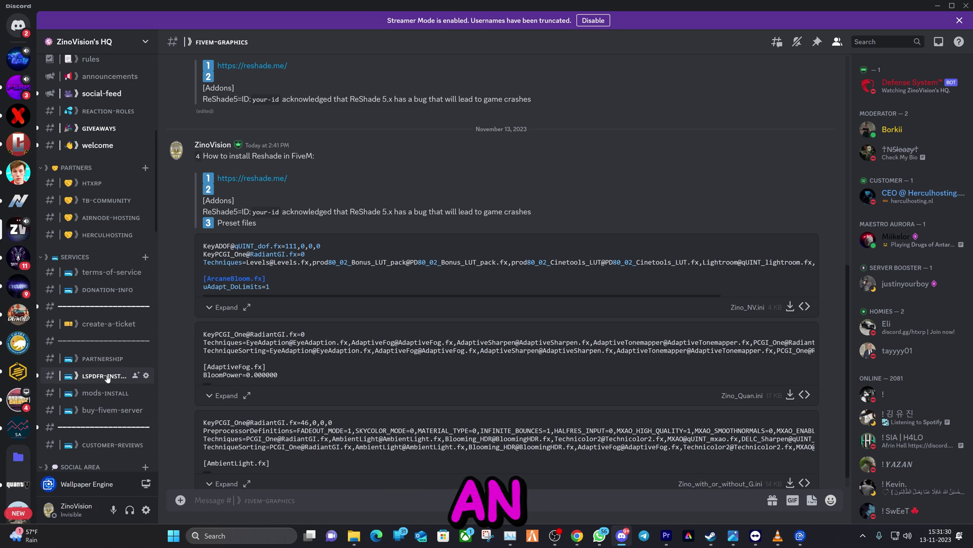
# Open the LSPDFR-INSTALL channel and scroll through its installation packages and prices.
pyautogui.click(105, 376)
pyautogui.scroll(1, 358, 348)
pyautogui.scroll(-1, 324, 401)
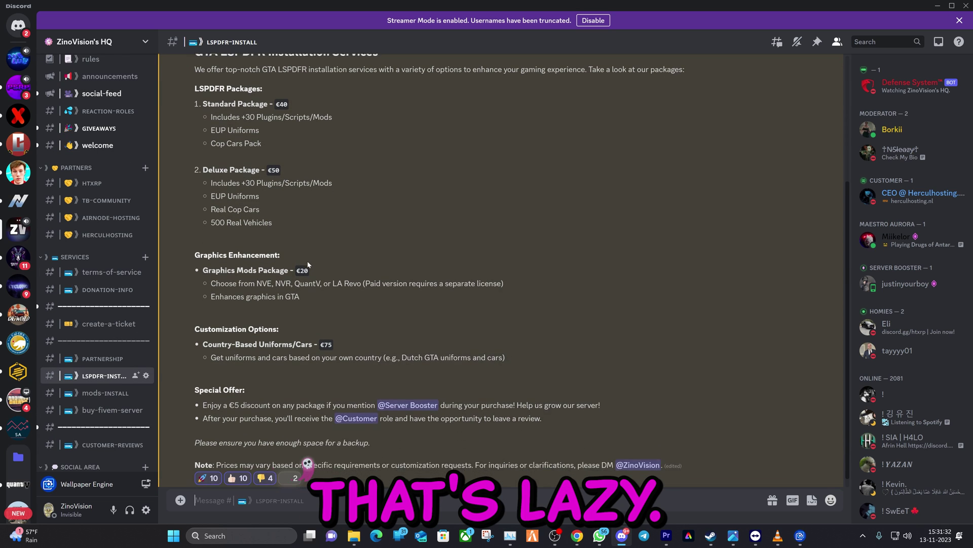
pyautogui.scroll(-10, 99, 355)
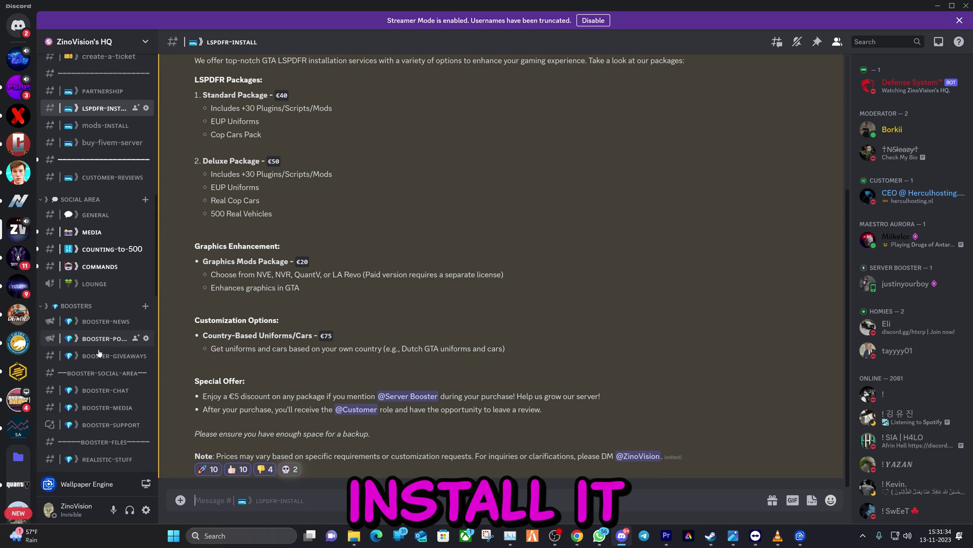
pyautogui.scroll(-5, 100, 355)
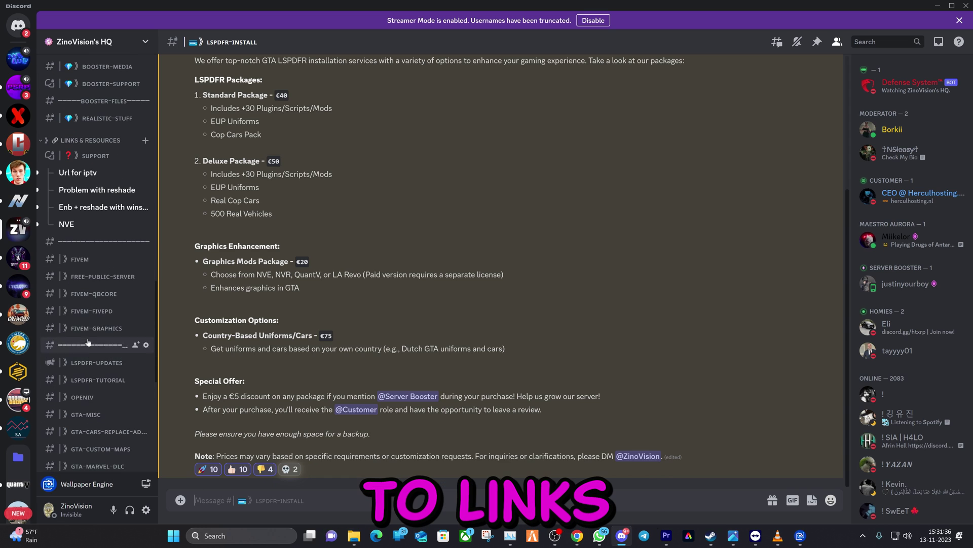
# Follow fivem-graphics' reshade.me link to the ReShade 5.9.2 download and review the addons warning.
pyautogui.click(88, 334)
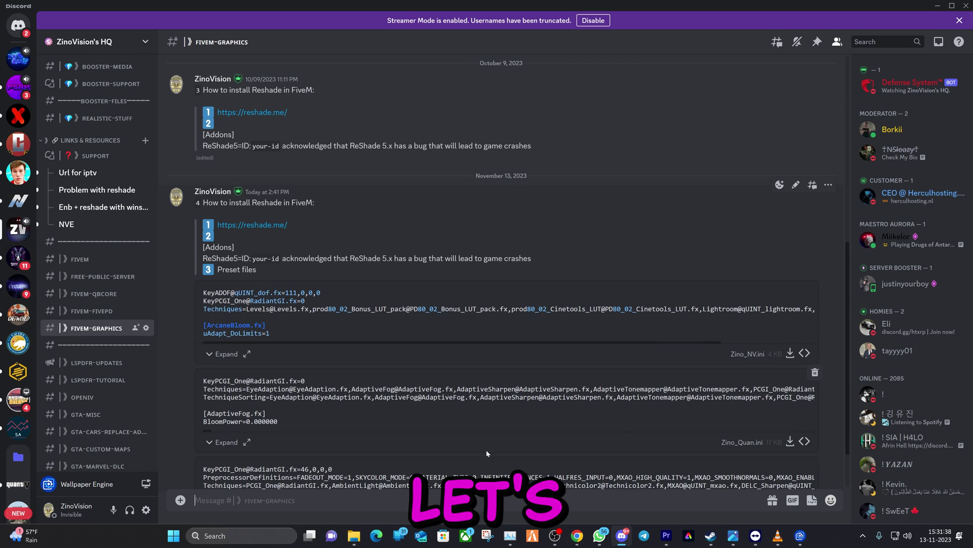
pyautogui.click(254, 226)
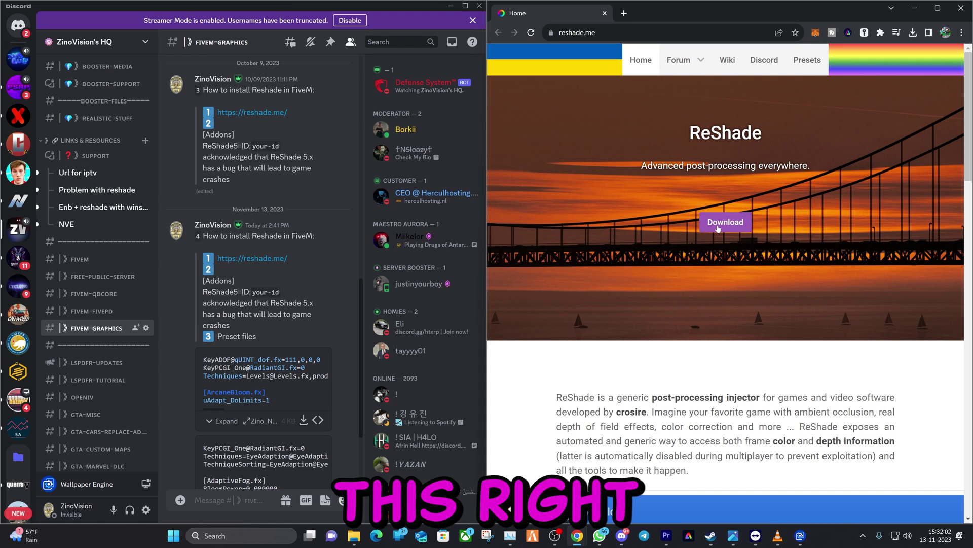
pyautogui.click(718, 227)
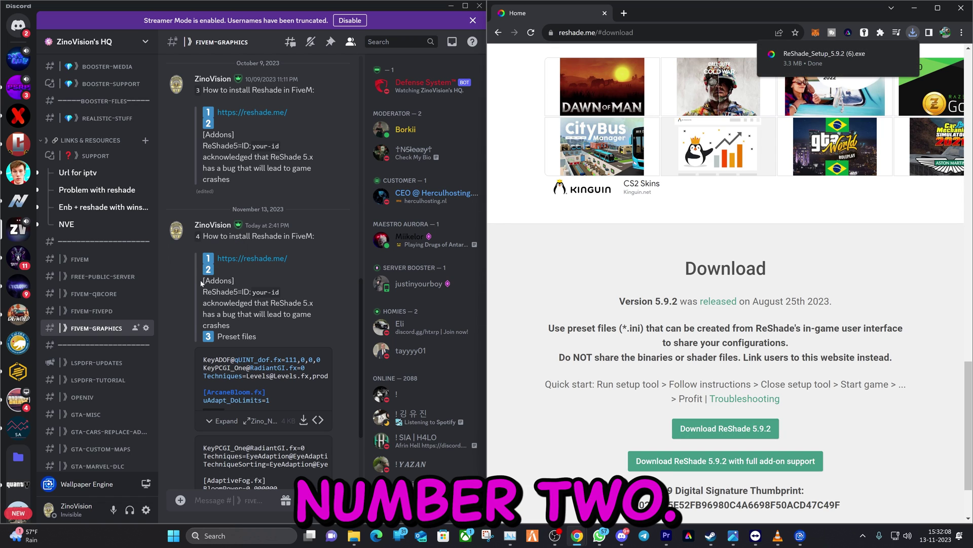
pyautogui.moveTo(203, 277); pyautogui.dragTo(316, 321)
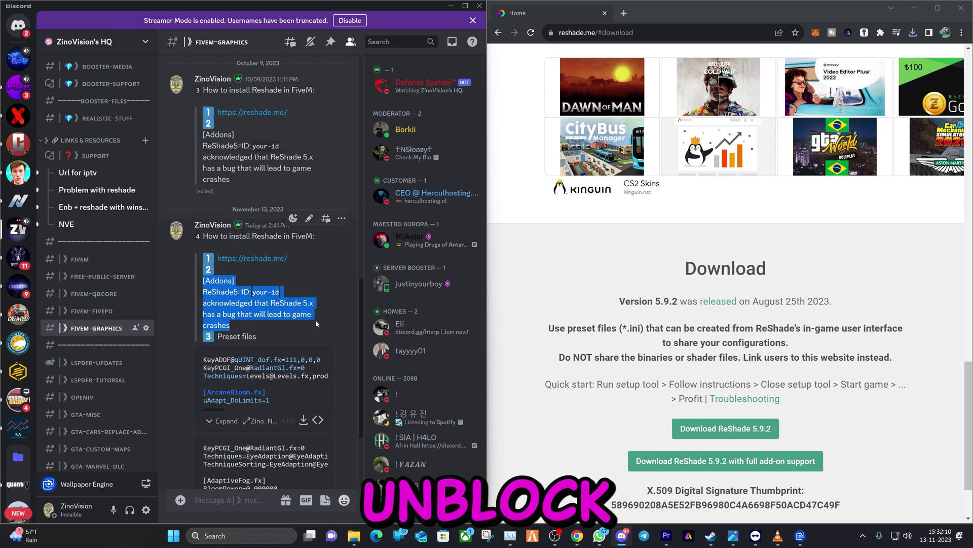
pyautogui.scroll(-3, 311, 323)
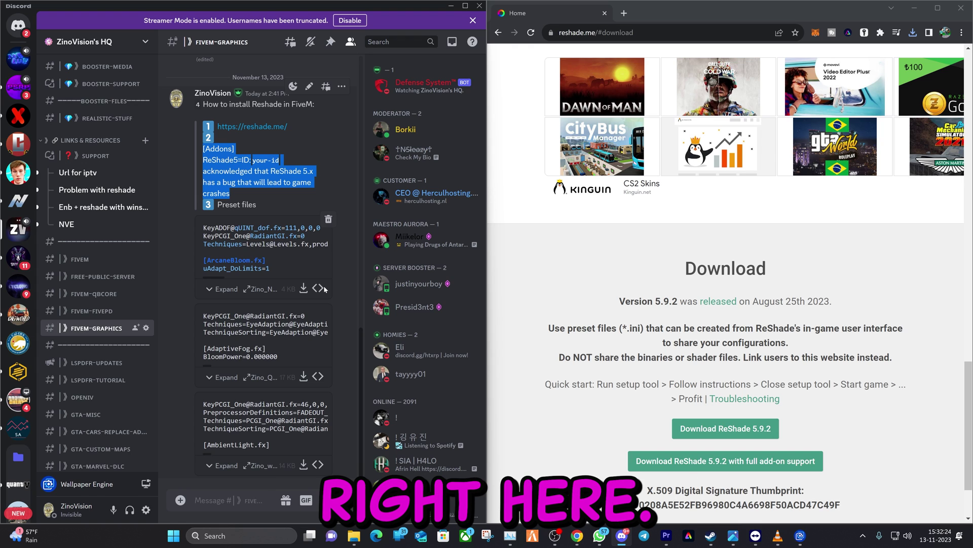
# Download the Zino_NV, Zino_Quan and Zino_with_or_without_G .ini presets, keeping each unverified file.
pyautogui.click(303, 289)
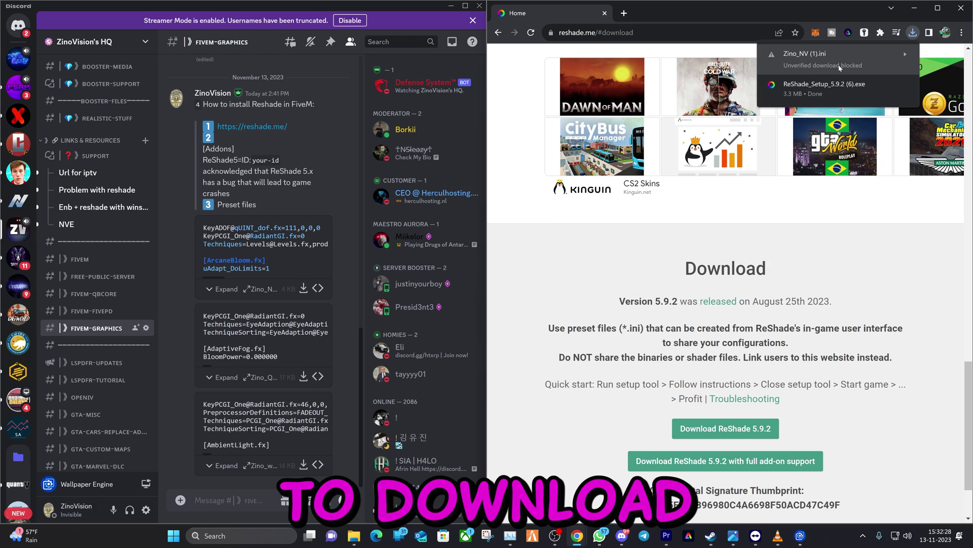
pyautogui.click(906, 55)
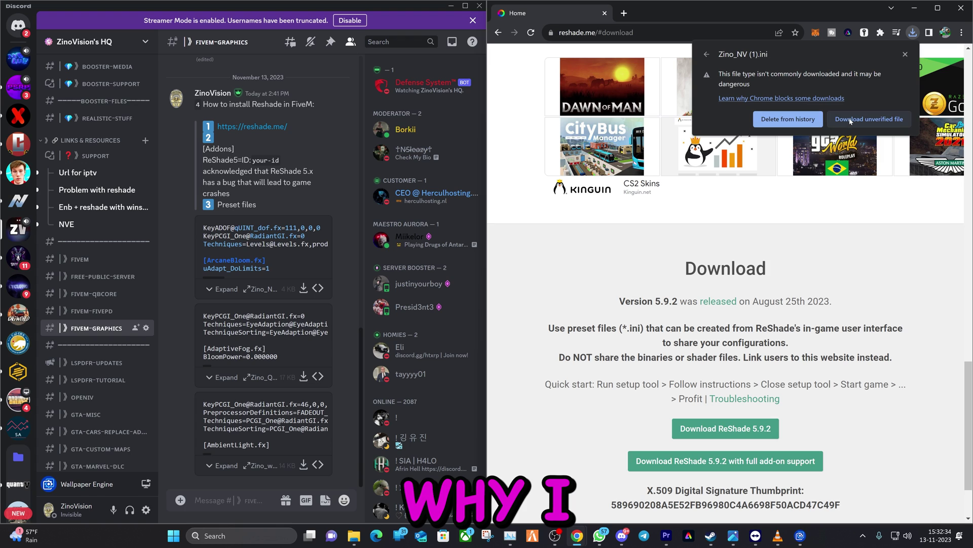
pyautogui.click(850, 120)
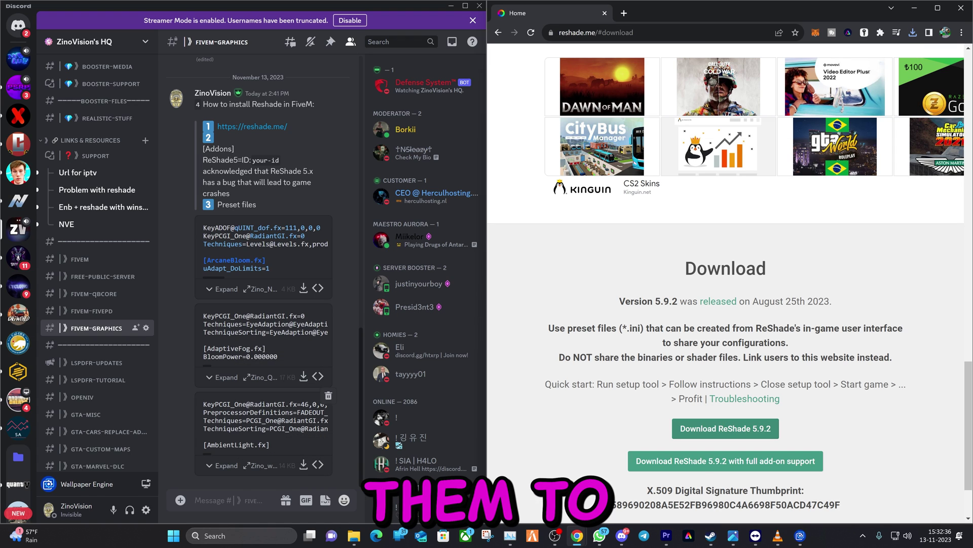
pyautogui.click(303, 376)
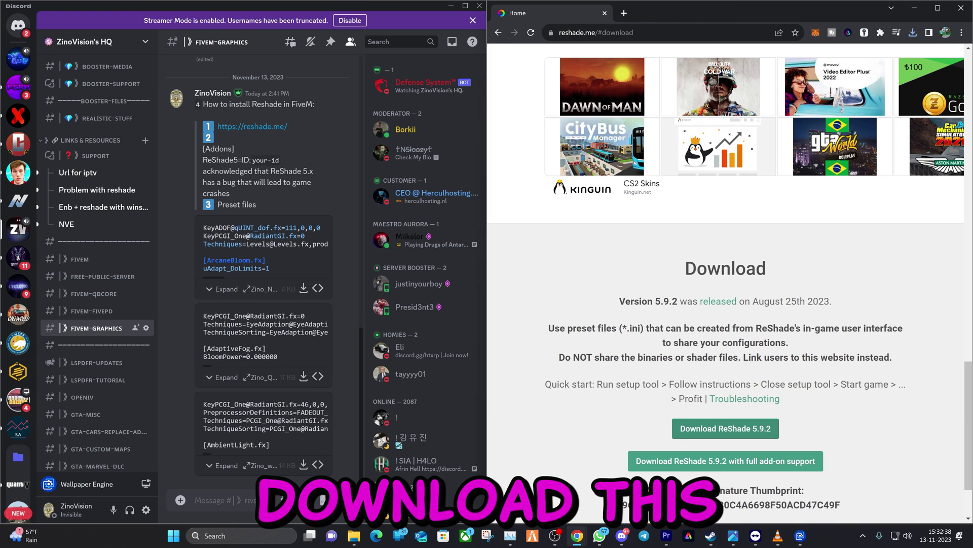
pyautogui.click(912, 32)
pyautogui.click(891, 75)
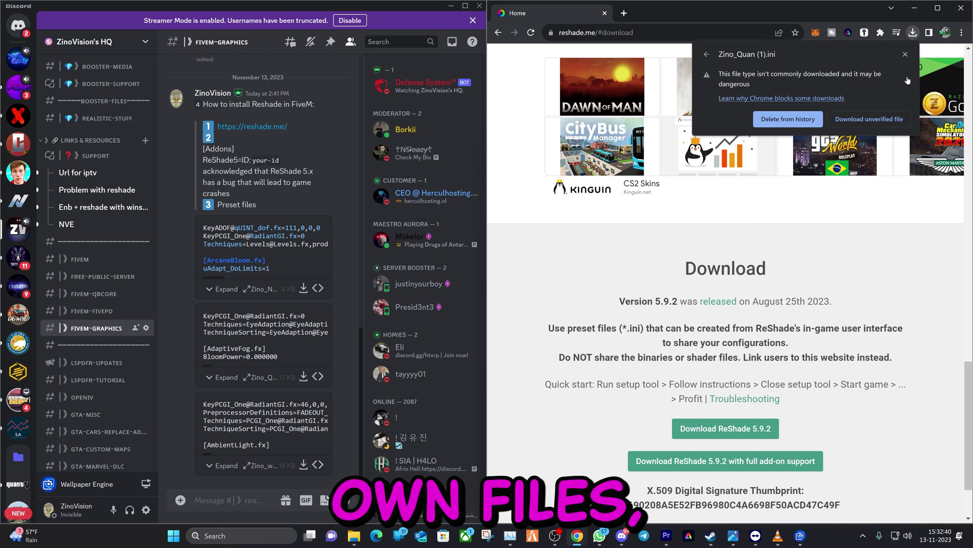
pyautogui.click(859, 120)
pyautogui.click(303, 464)
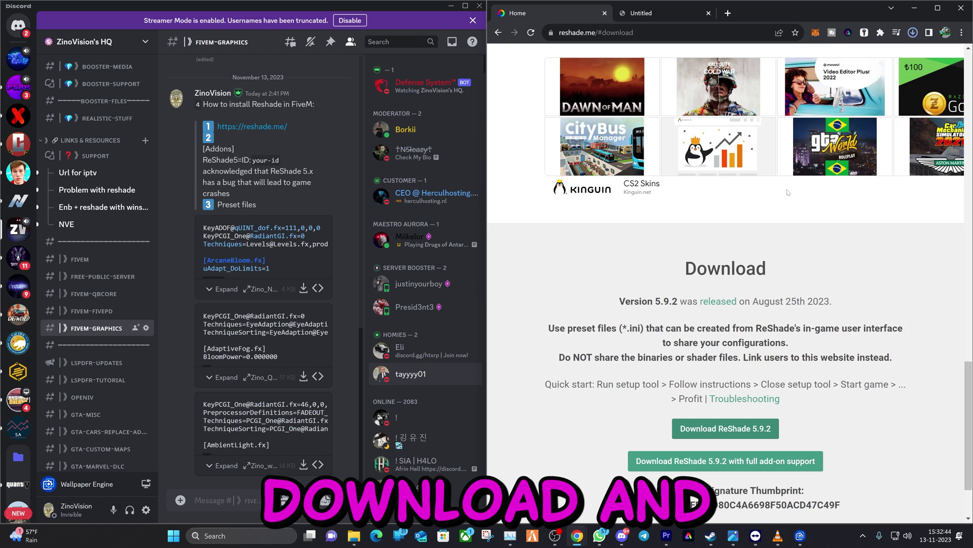
pyautogui.click(882, 73)
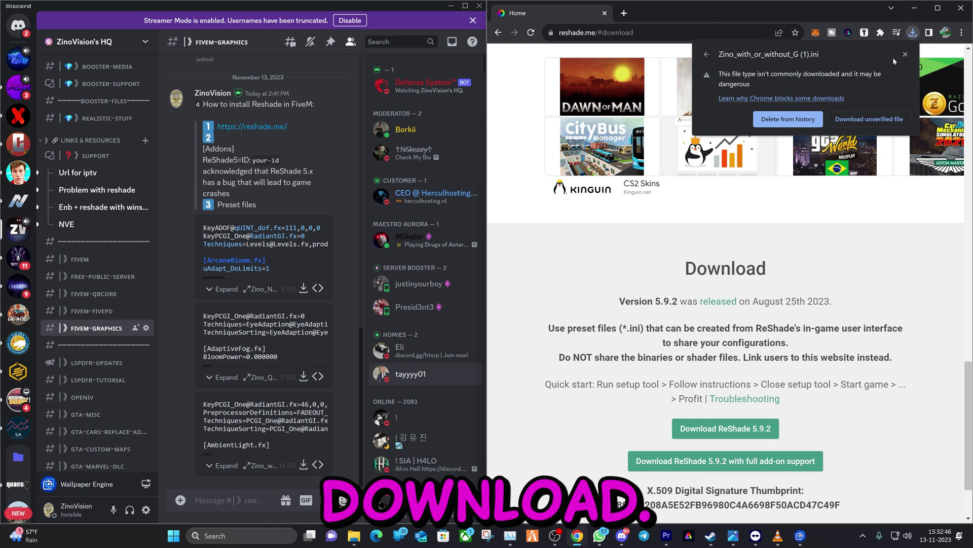
pyautogui.click(846, 120)
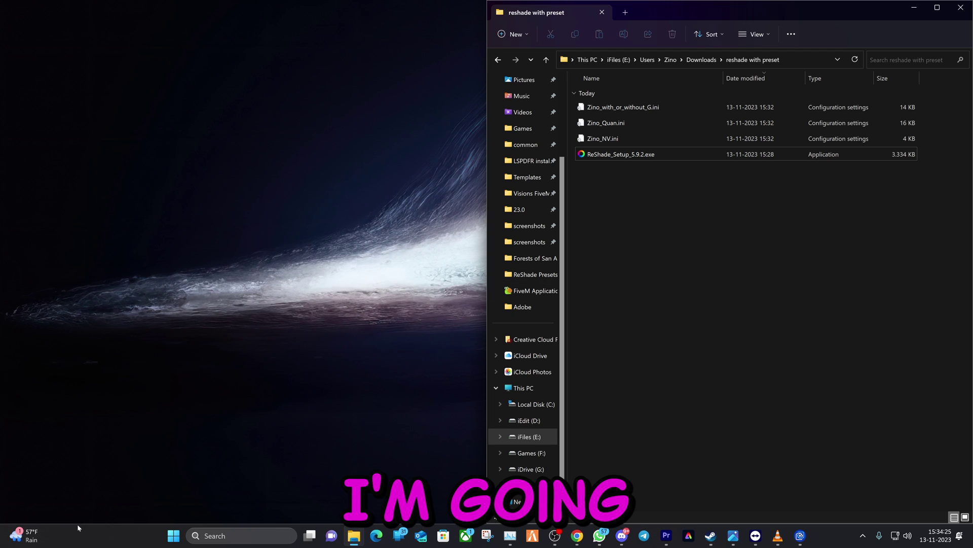
# Trace the FiveM Start menu shortcut to its install folder and open FiveM Application Data, snapped left.
pyautogui.click(174, 539)
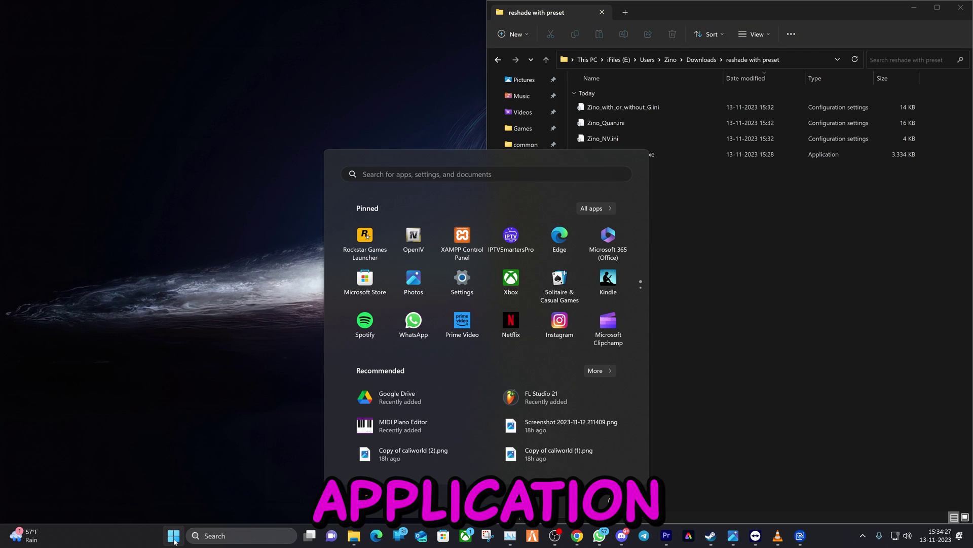
pyautogui.scroll(-1, 496, 290)
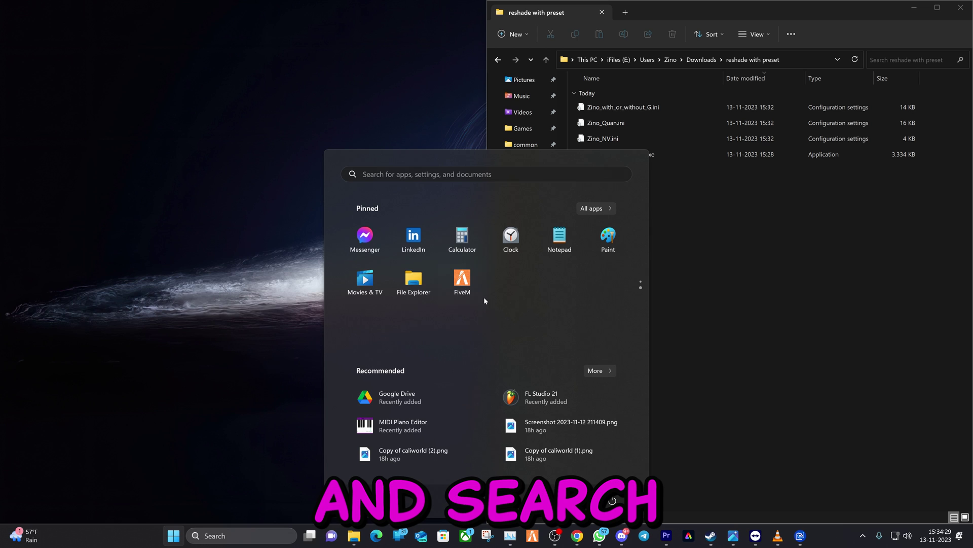
pyautogui.rightClick(466, 288)
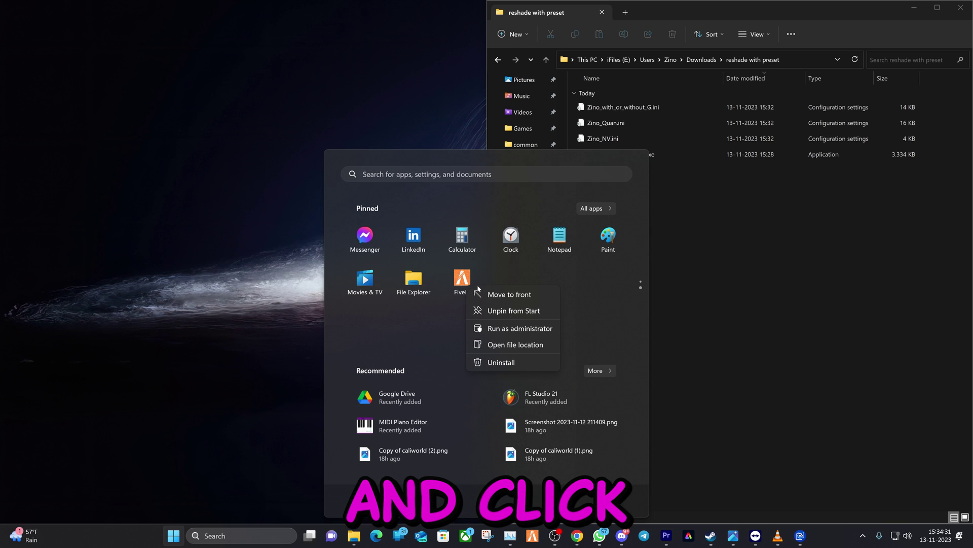
pyautogui.click(533, 349)
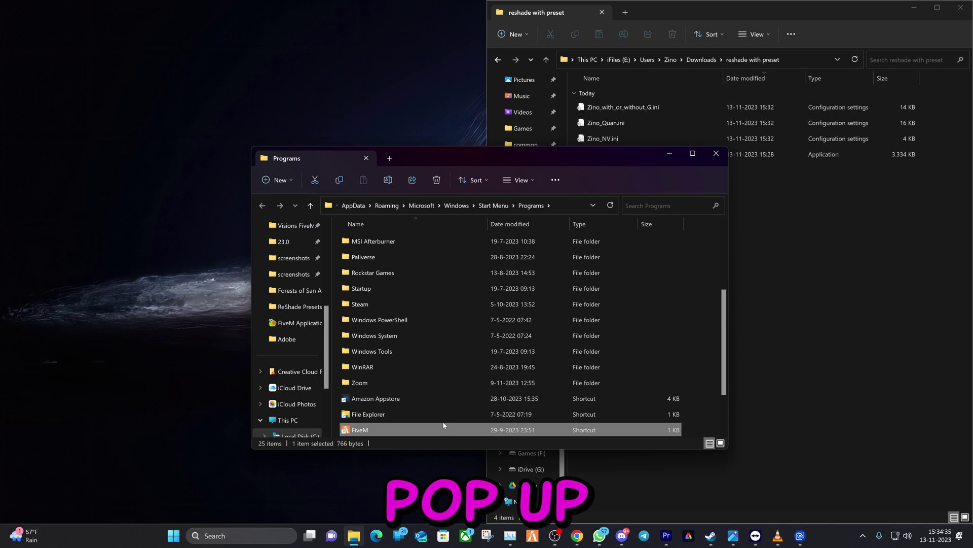
pyautogui.rightClick(425, 431)
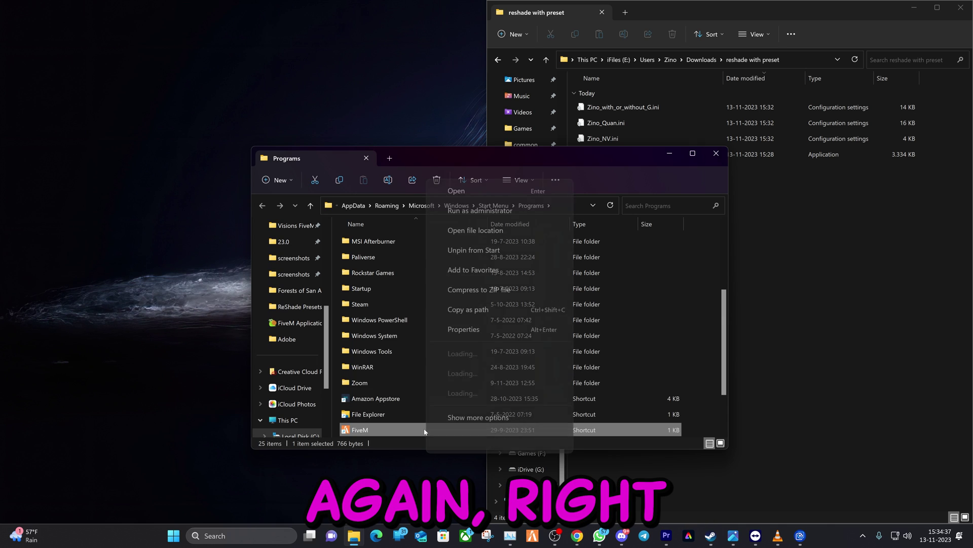
pyautogui.click(487, 264)
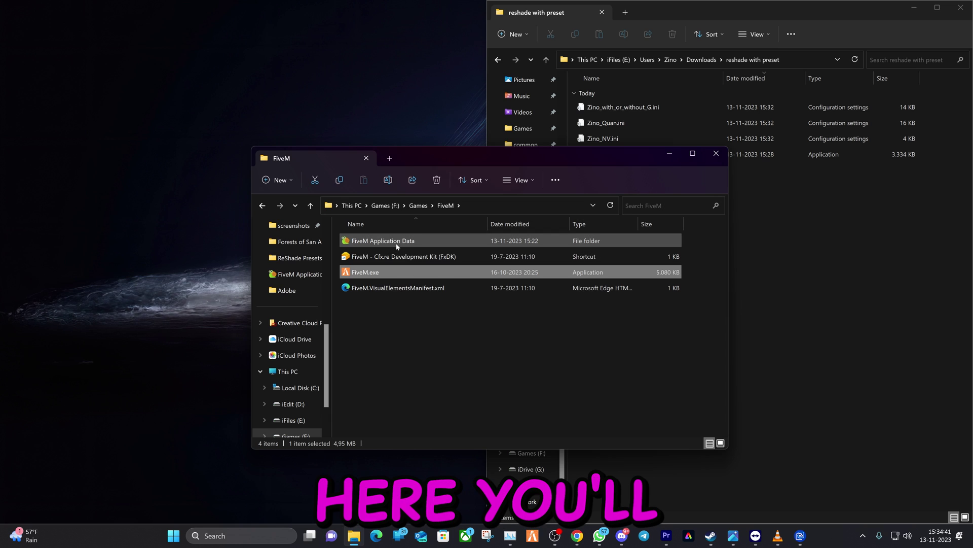
pyautogui.doubleClick(361, 241)
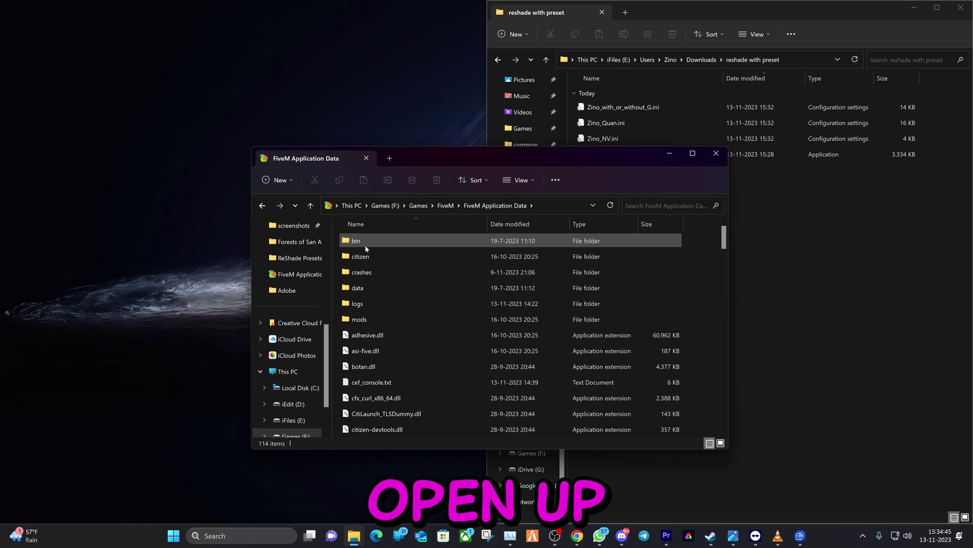
pyautogui.moveTo(558, 158); pyautogui.dragTo(347, 33)
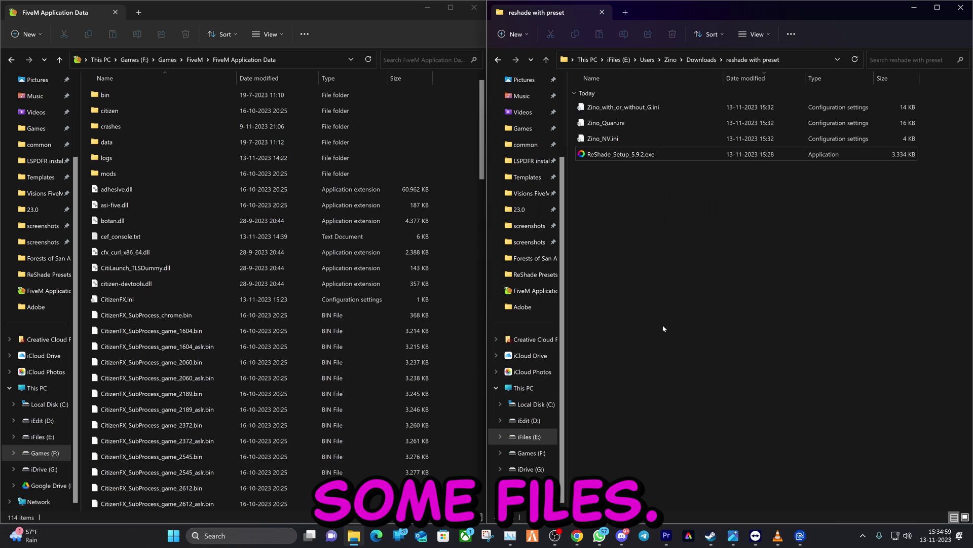
# Launch ReShade_Setup_5.9.2.exe and browse to GTA5.exe in the Grand Theft Auto V folder.
pyautogui.click(593, 155)
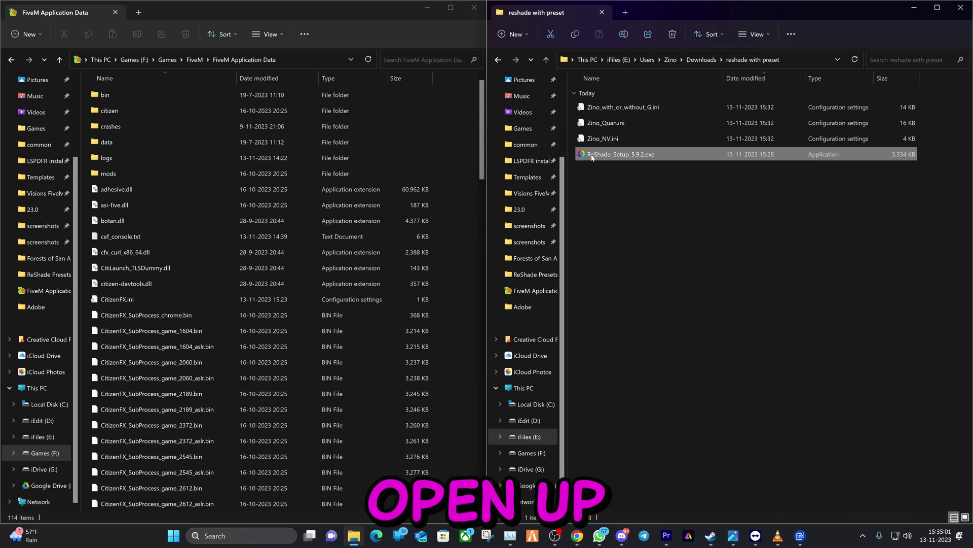
pyautogui.doubleClick(610, 156)
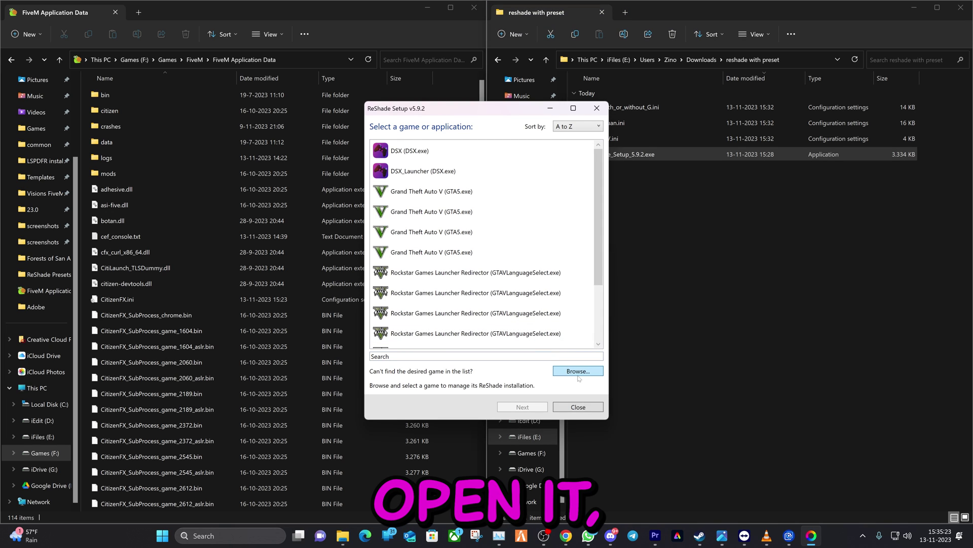
pyautogui.click(576, 371)
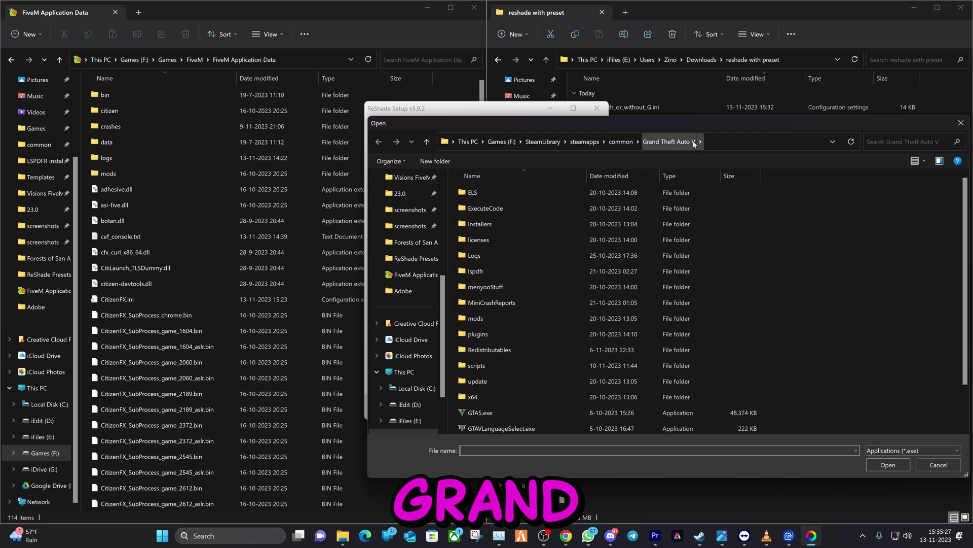
pyautogui.moveTo(676, 134); pyautogui.dragTo(546, 129)
pyautogui.scroll(-1, 507, 243)
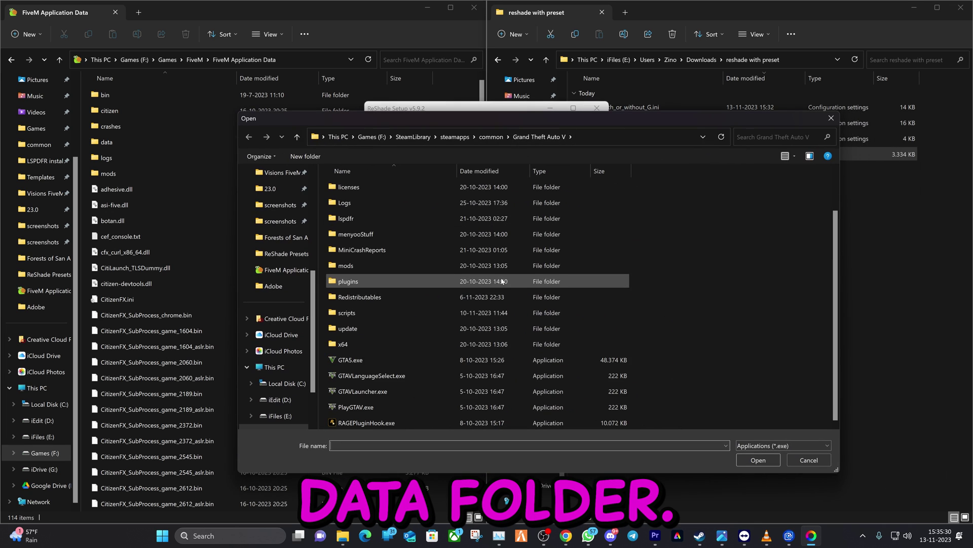
pyautogui.doubleClick(375, 360)
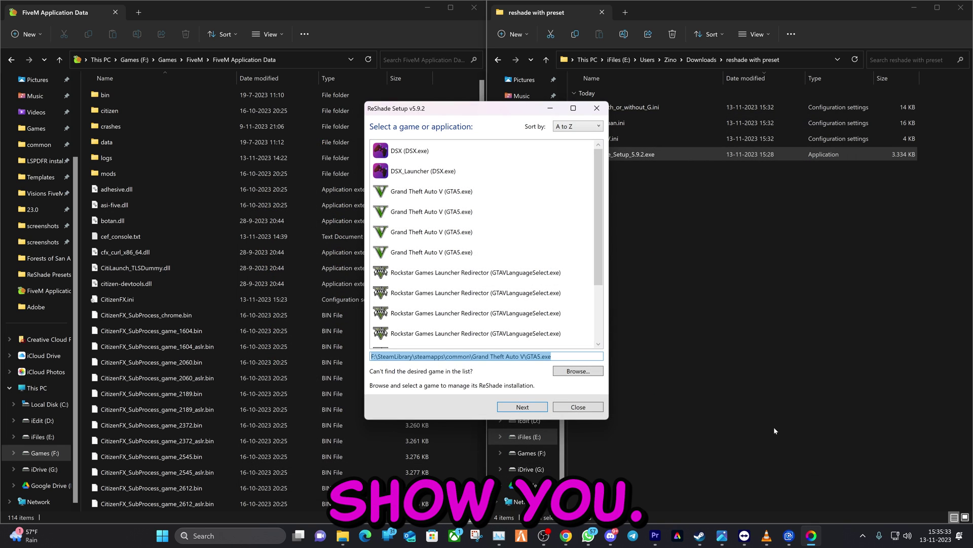
# Use Steam's Manage > Browse local files on Grand Theft Auto V to open its install folder.
pyautogui.click(863, 537)
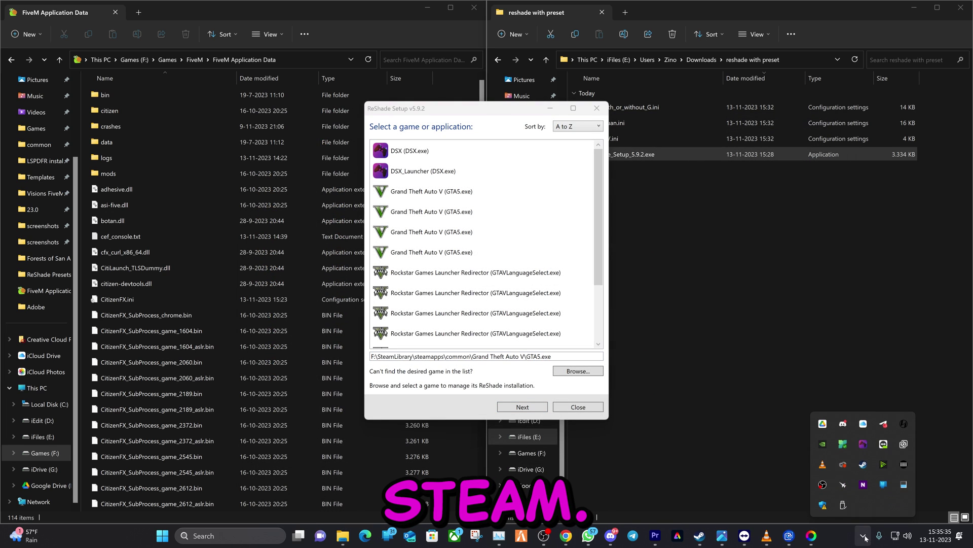
pyautogui.click(863, 464)
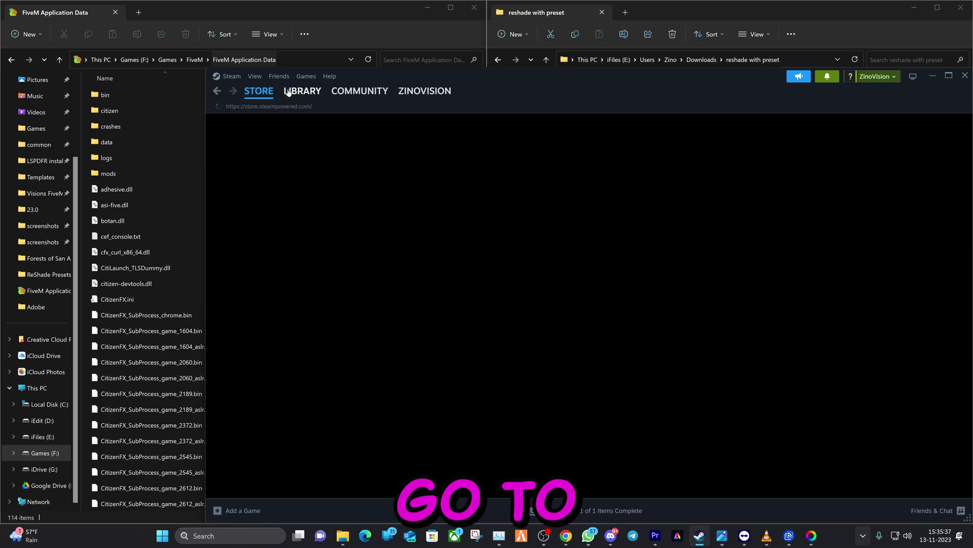
pyautogui.moveTo(289, 92)
pyautogui.rightClick(248, 216)
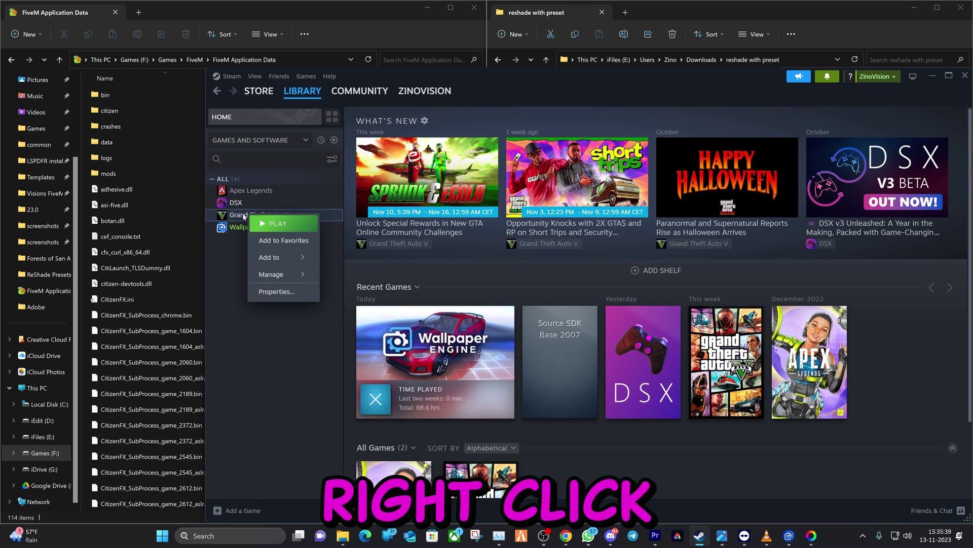
pyautogui.moveTo(285, 279)
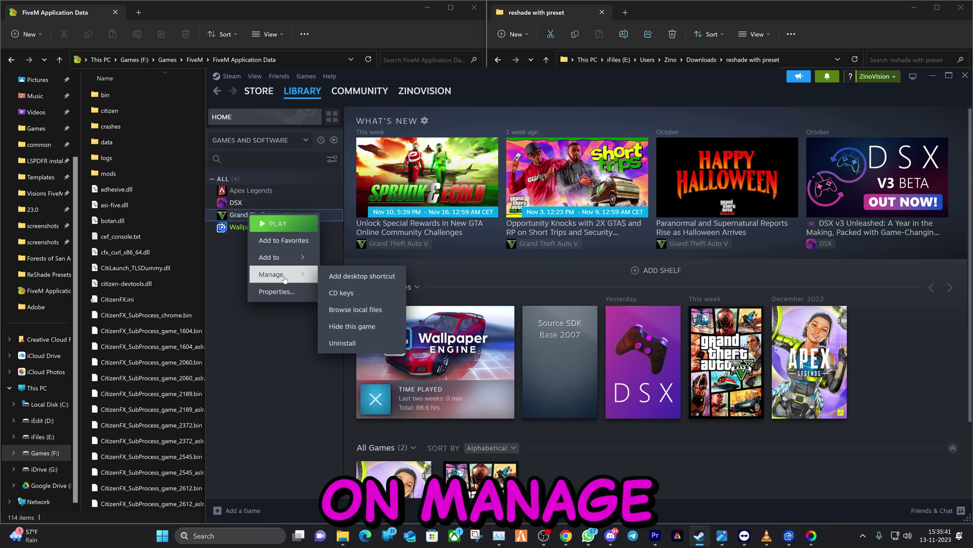
pyautogui.click(353, 311)
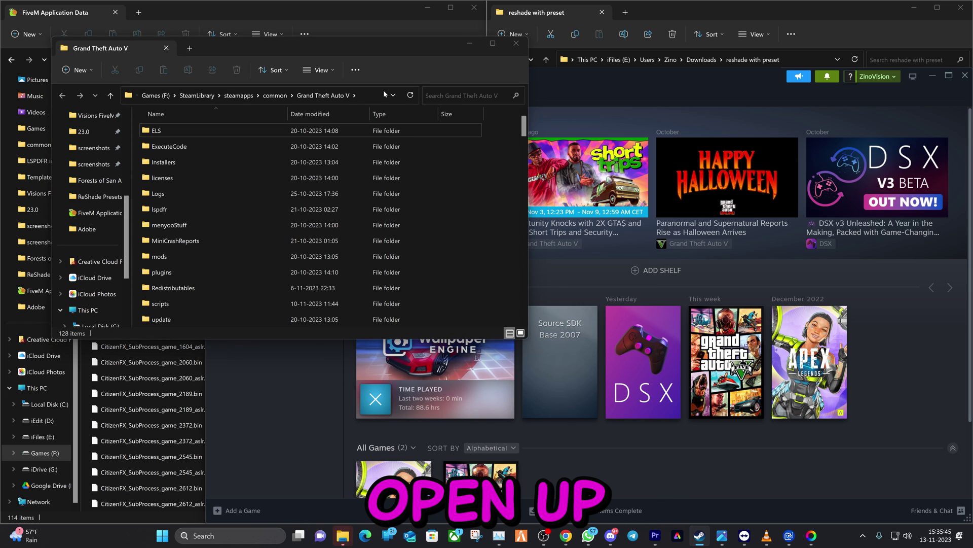
# Copy the Grand Theft Auto V folder's full path from its address bar.
pyautogui.click(359, 97)
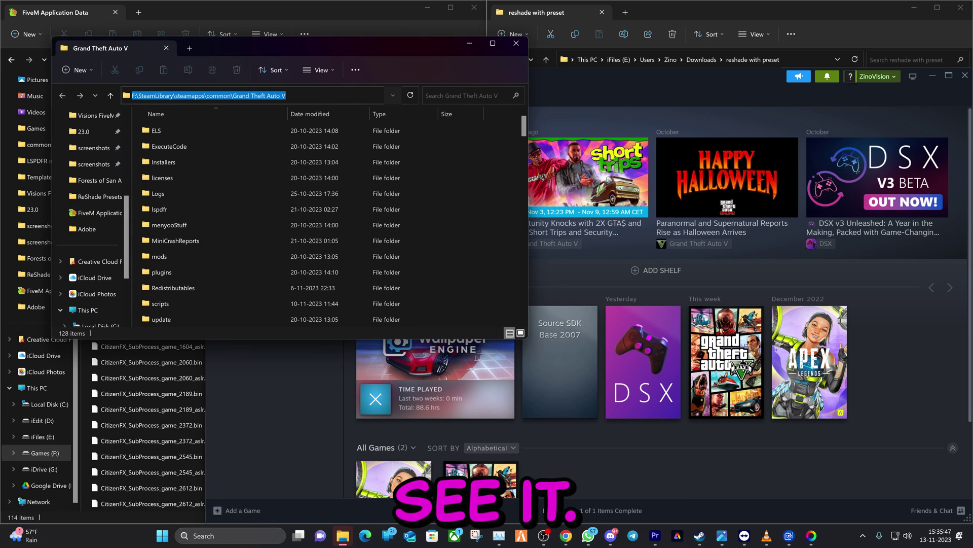
pyautogui.click(932, 75)
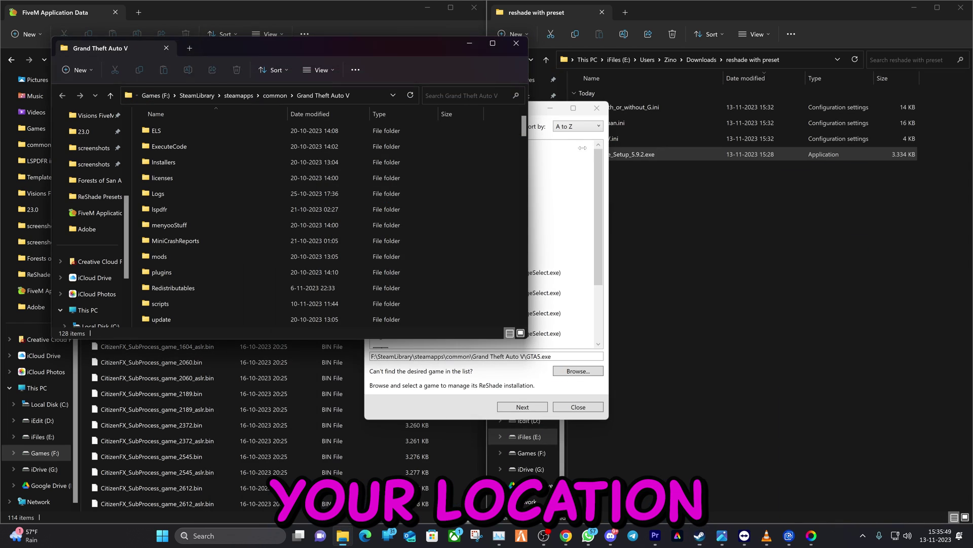
pyautogui.click(588, 243)
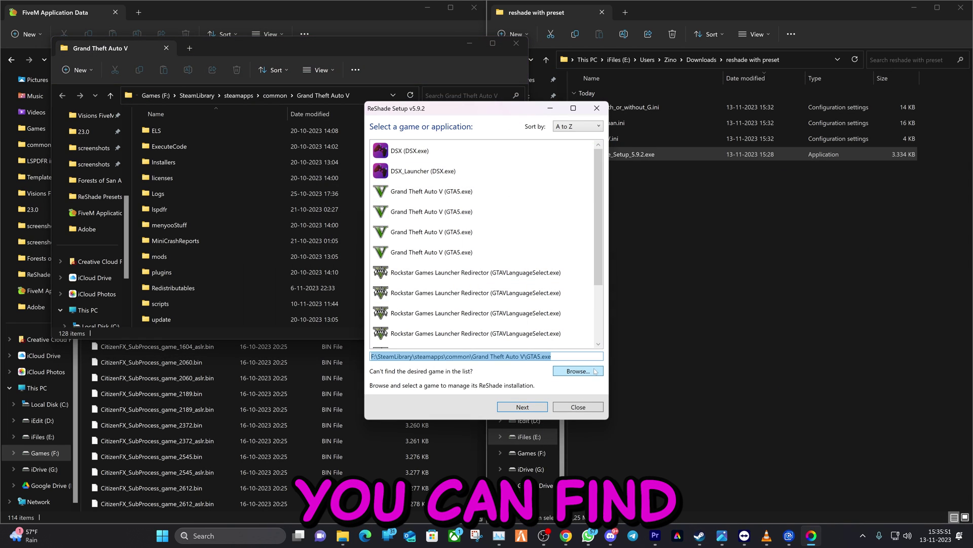
pyautogui.click(324, 95)
pyautogui.hotkey('ctrl', 'c')
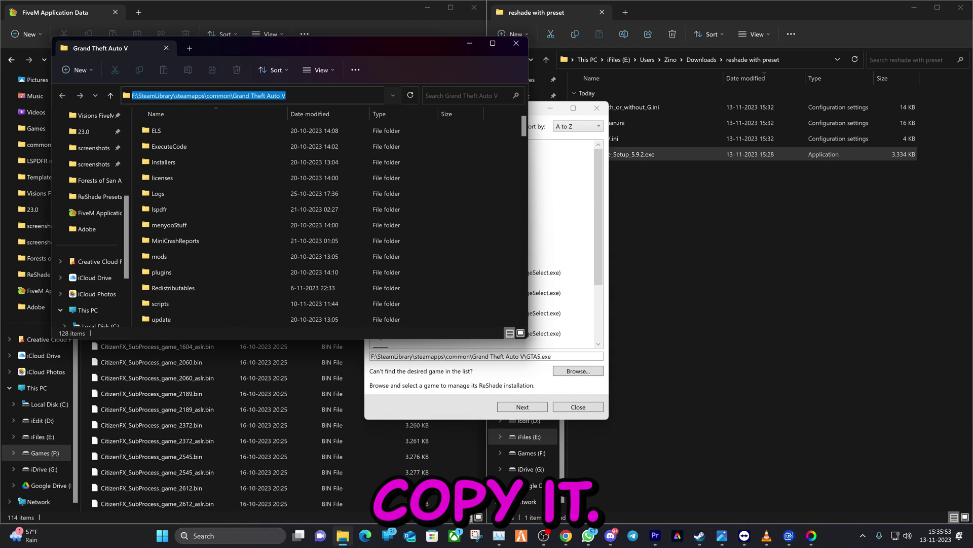
# Paste that path into ReShade's file picker and choose GTA5.exe.
pyautogui.click(578, 371)
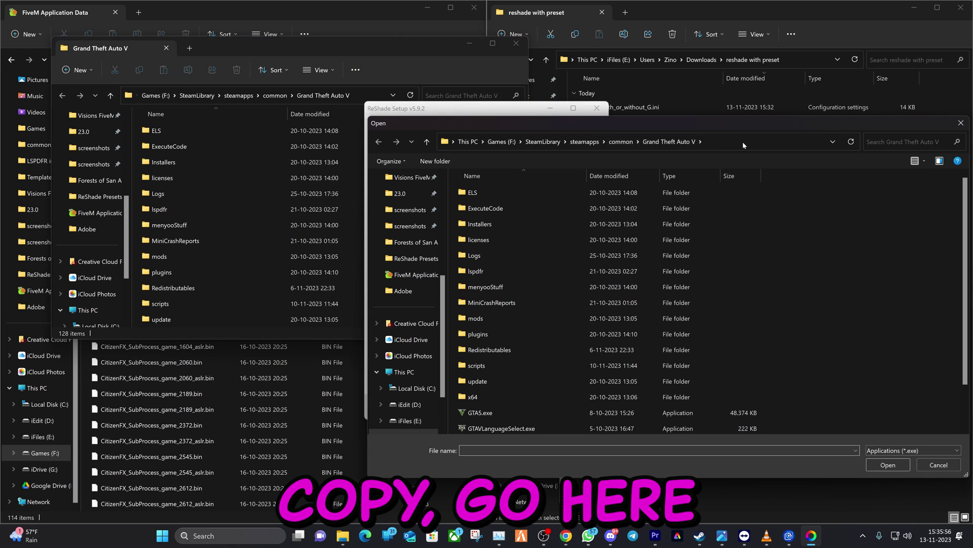
pyautogui.click(744, 142)
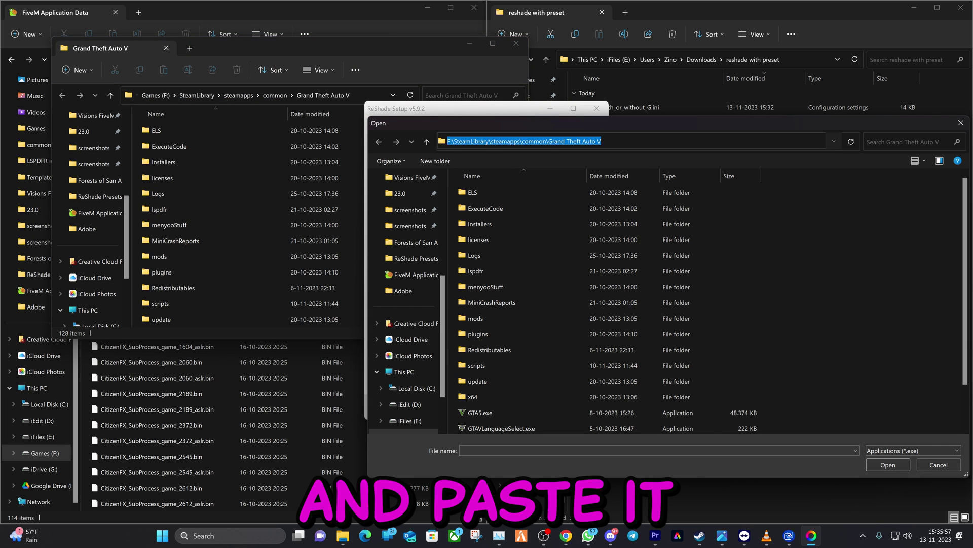
pyautogui.hotkey('ctrl', 'v')
pyautogui.press('Return')
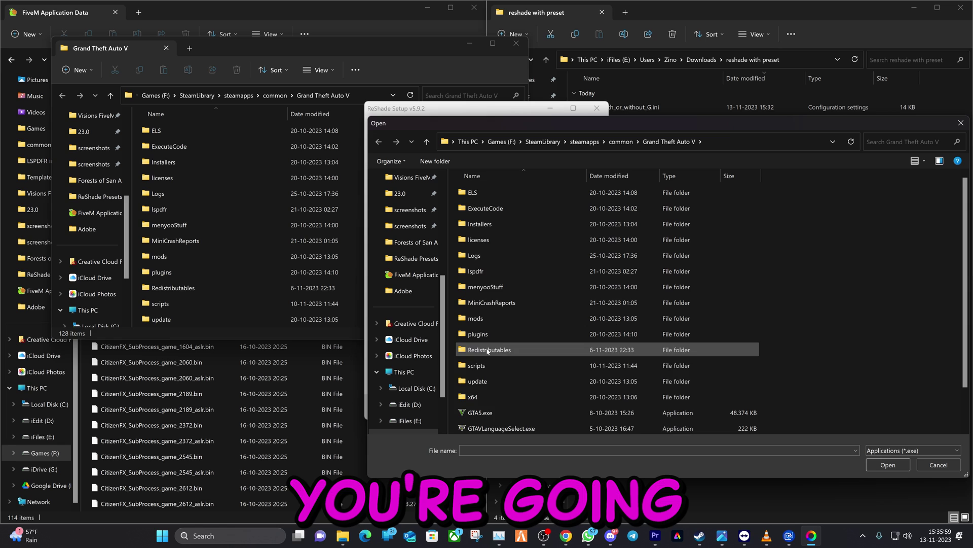
pyautogui.click(489, 414)
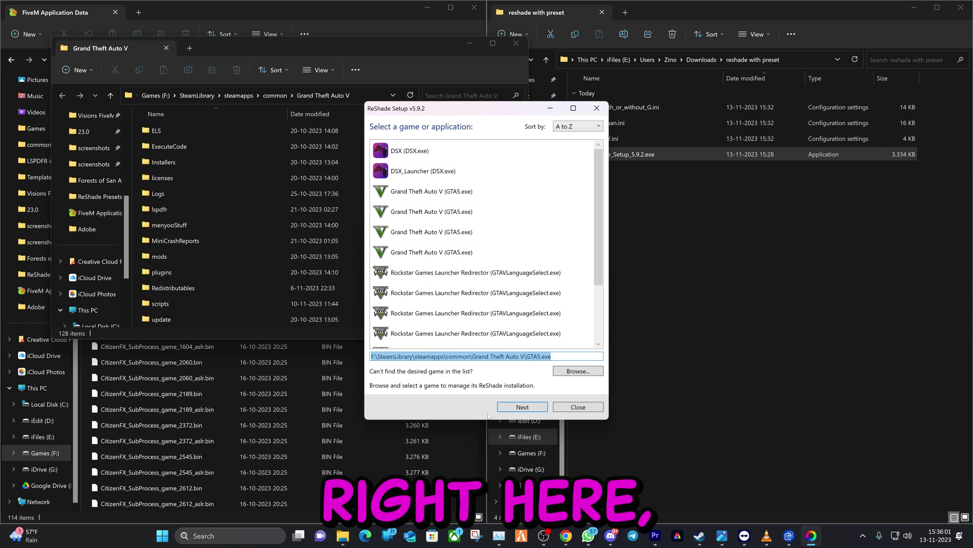
pyautogui.click(516, 43)
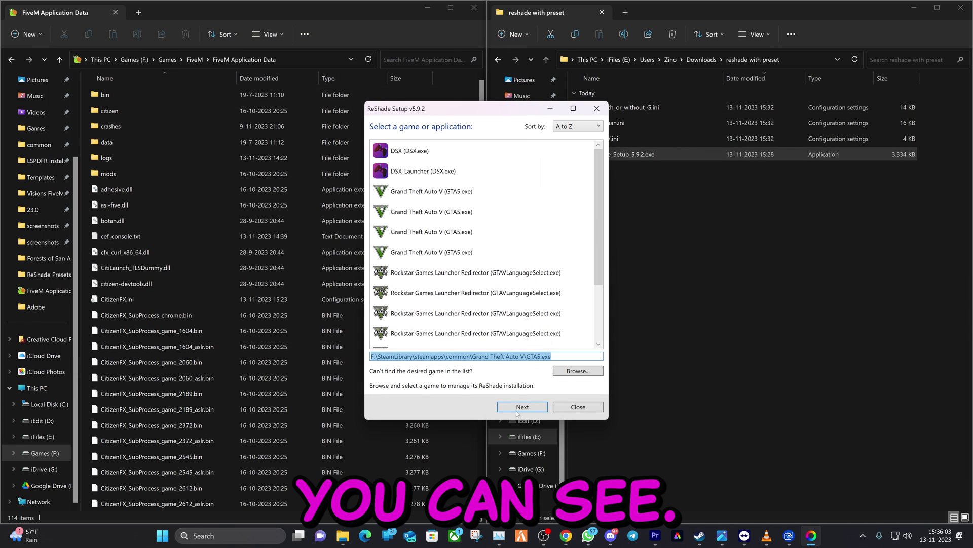
# Choose DirectX 10/11/12, skip the preset file, and install all effect packages.
pyautogui.click(521, 406)
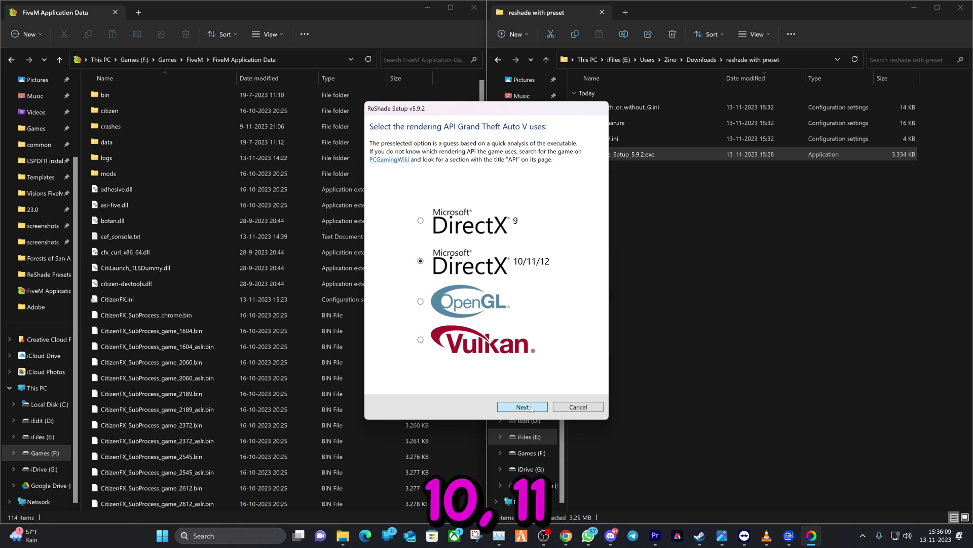
pyautogui.click(522, 407)
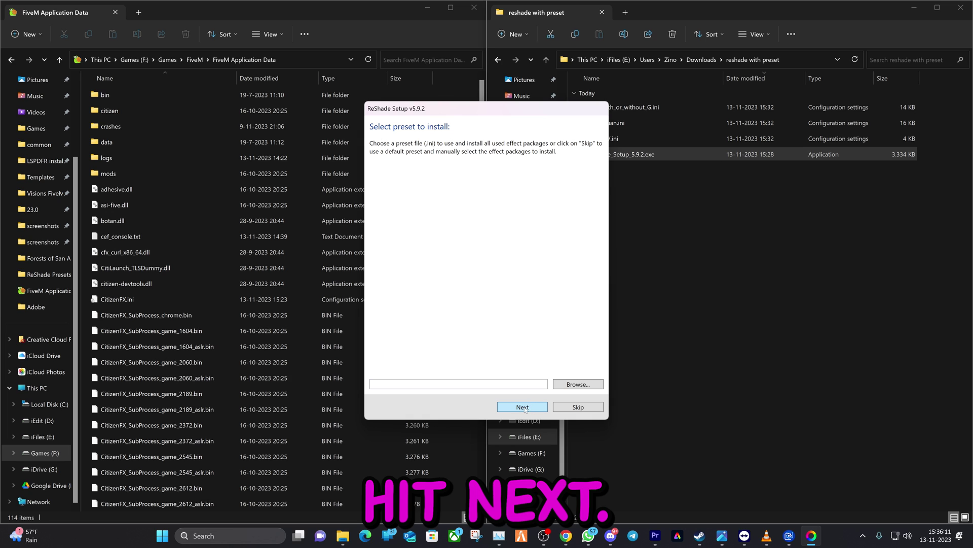
pyautogui.click(522, 408)
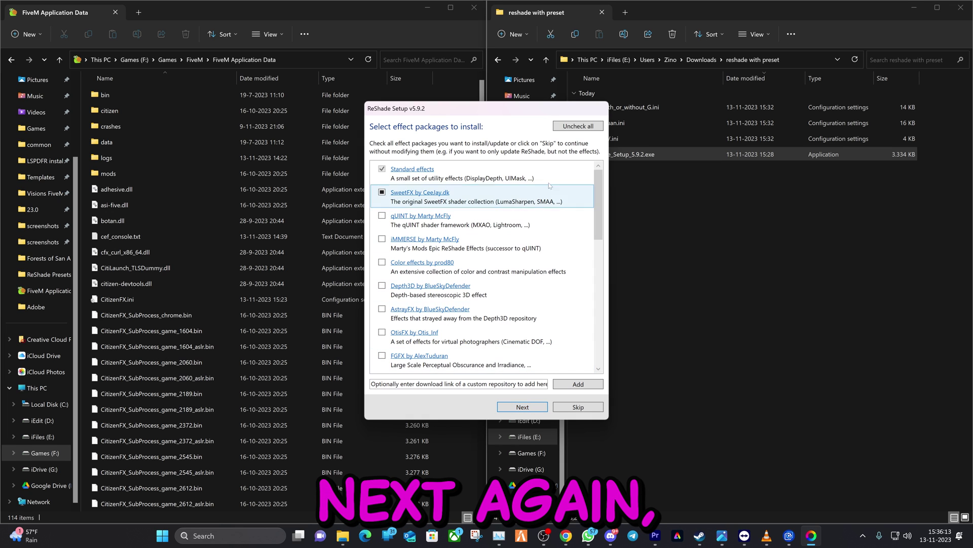
pyautogui.click(576, 127)
pyautogui.click(505, 408)
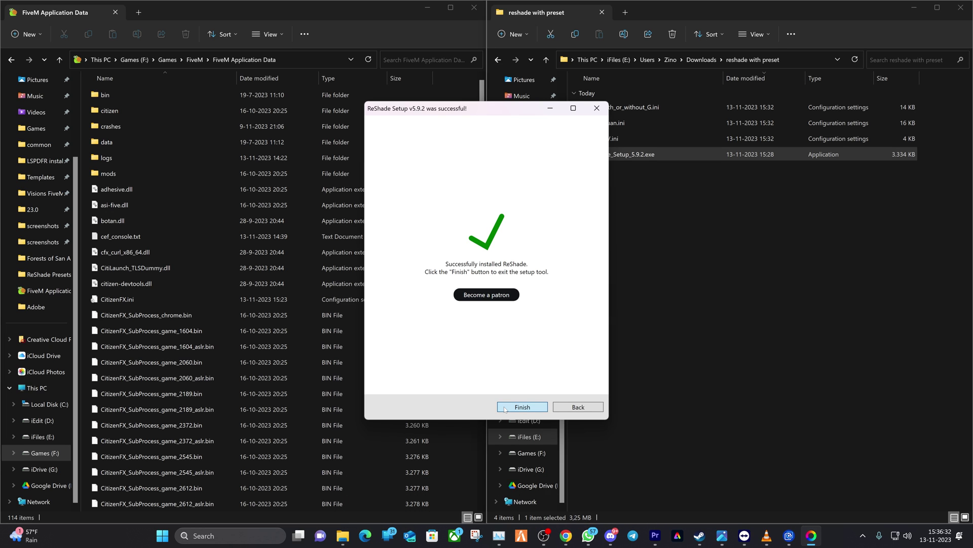
# Close the finished installer and reopen the Grand Theft Auto V folder on the right half.
pyautogui.click(522, 407)
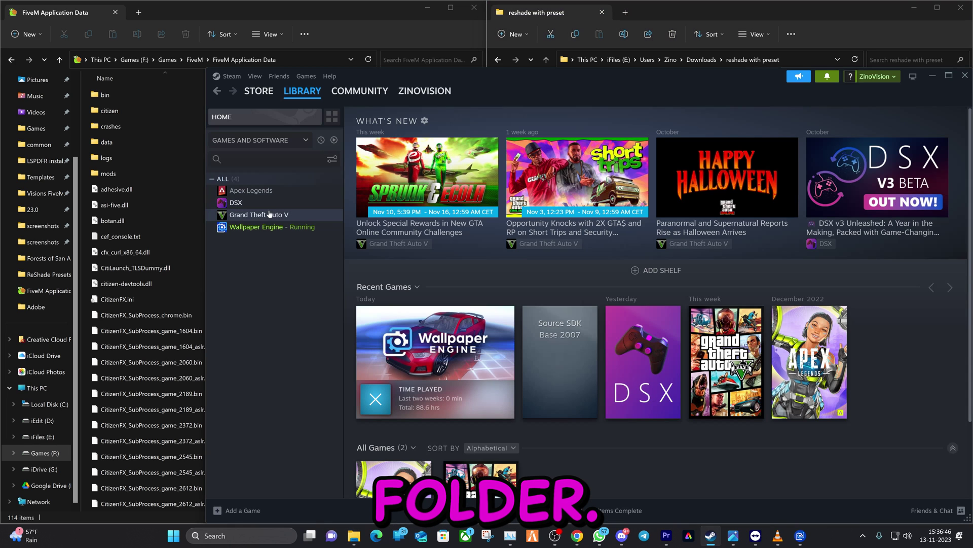
pyautogui.rightClick(256, 215)
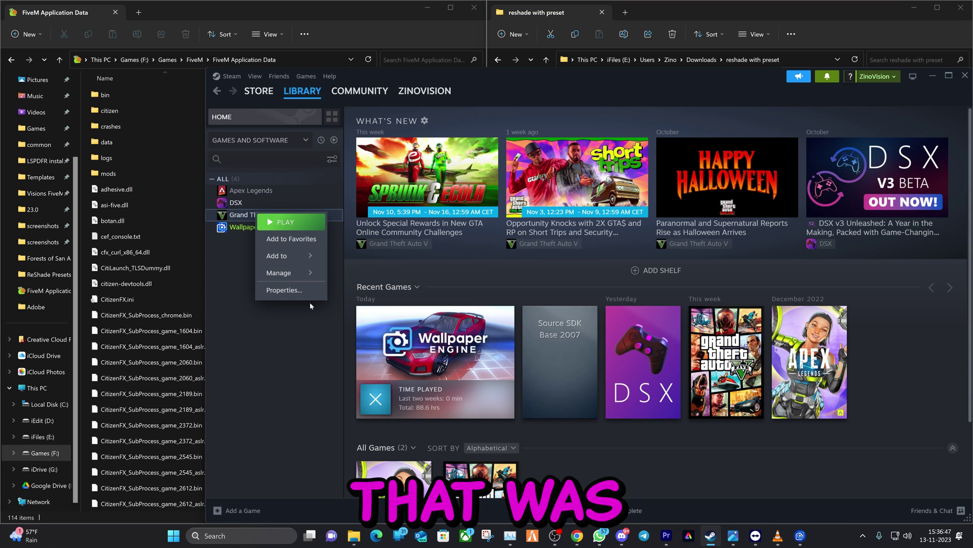
pyautogui.moveTo(292, 273)
pyautogui.click(392, 308)
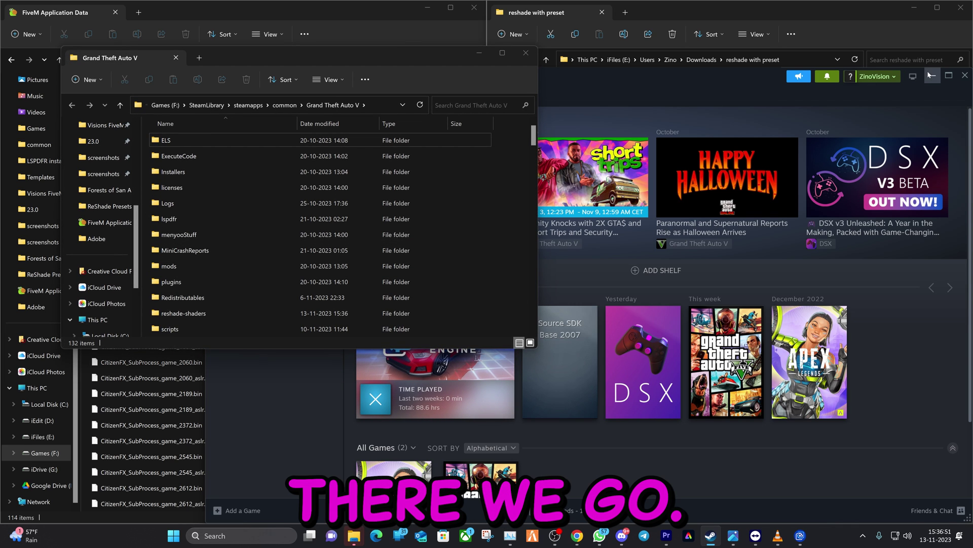
pyautogui.click(932, 75)
pyautogui.moveTo(319, 55); pyautogui.dragTo(737, 26)
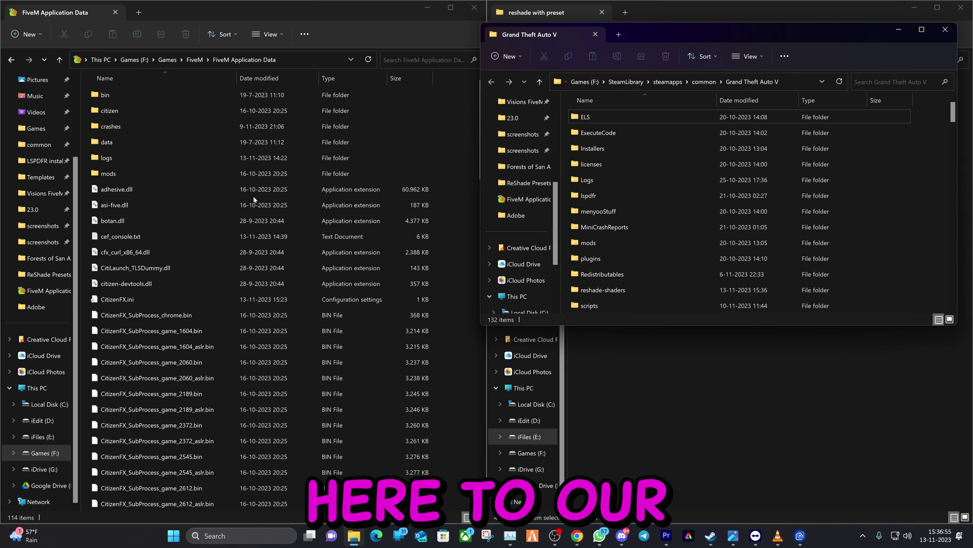
# Create a folder named 'plugins' in FiveM Application Data and open it.
pyautogui.click(12, 37)
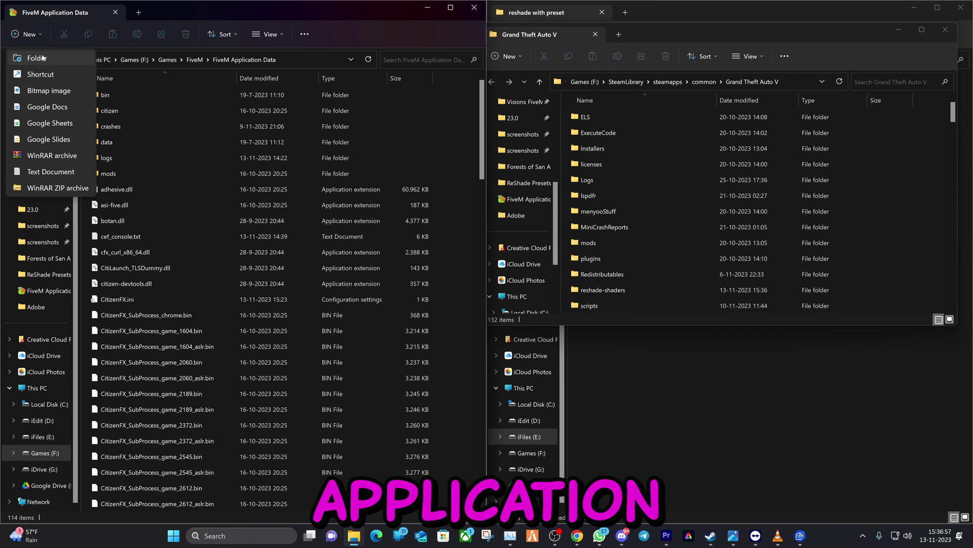
pyautogui.click(452, 202)
pyautogui.rightClick(457, 209)
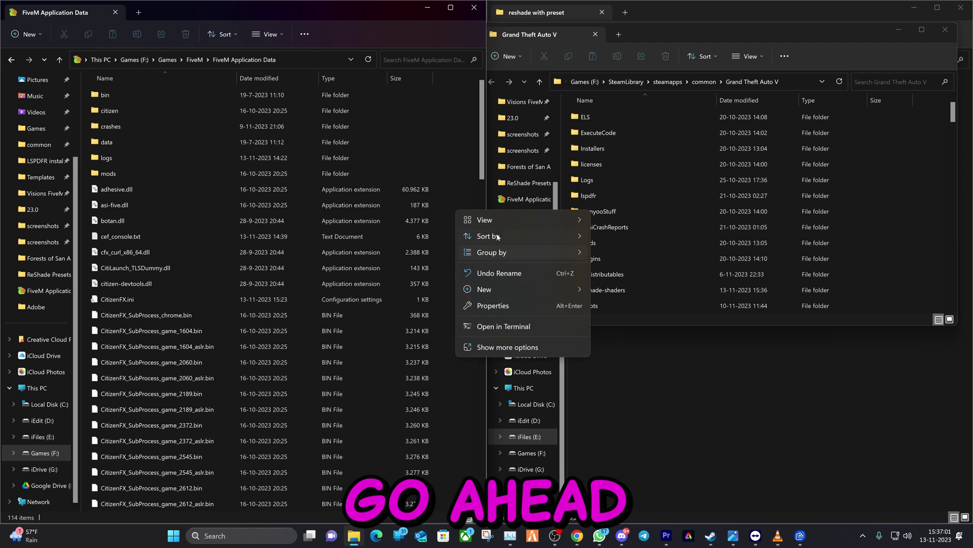
pyautogui.moveTo(498, 293)
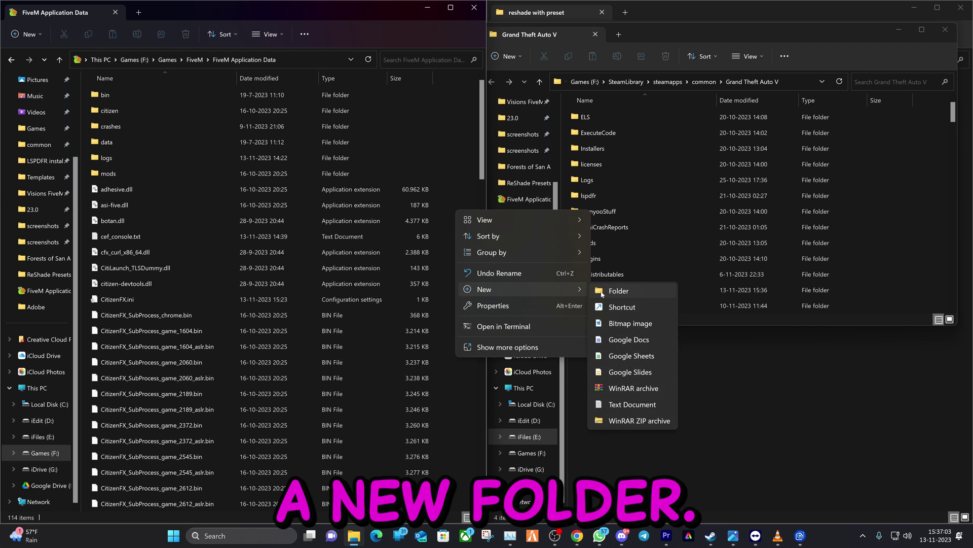
pyautogui.click(621, 292)
pyautogui.write('plugins')
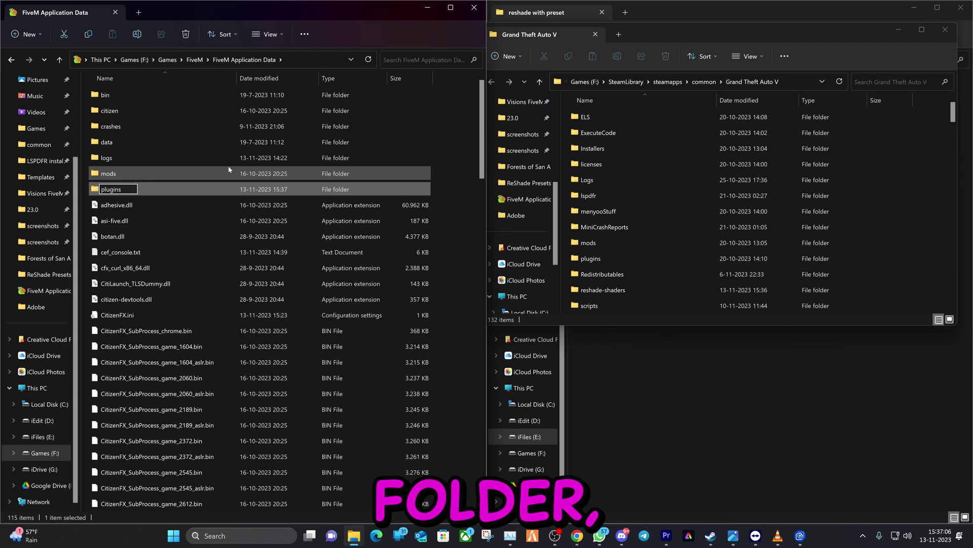
pyautogui.press('Return')
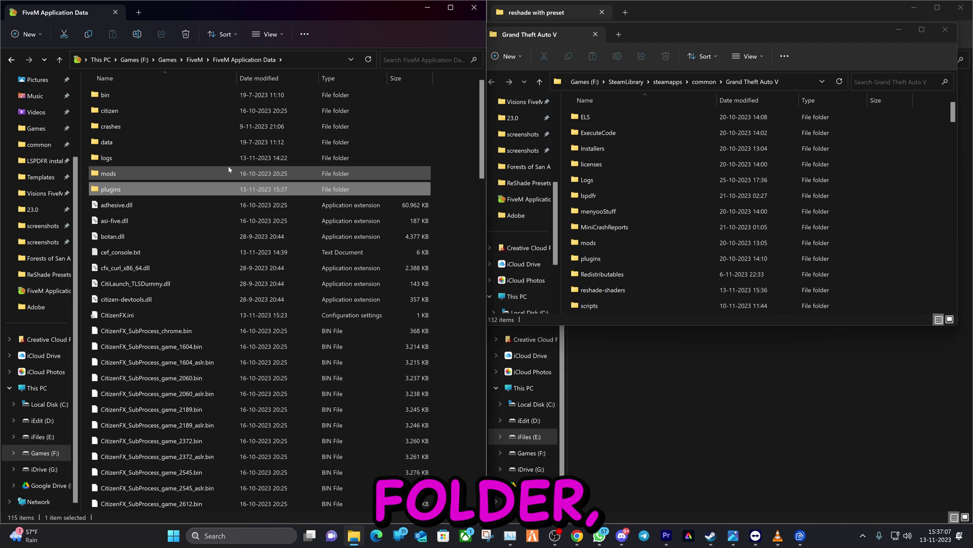
pyautogui.press('Return')
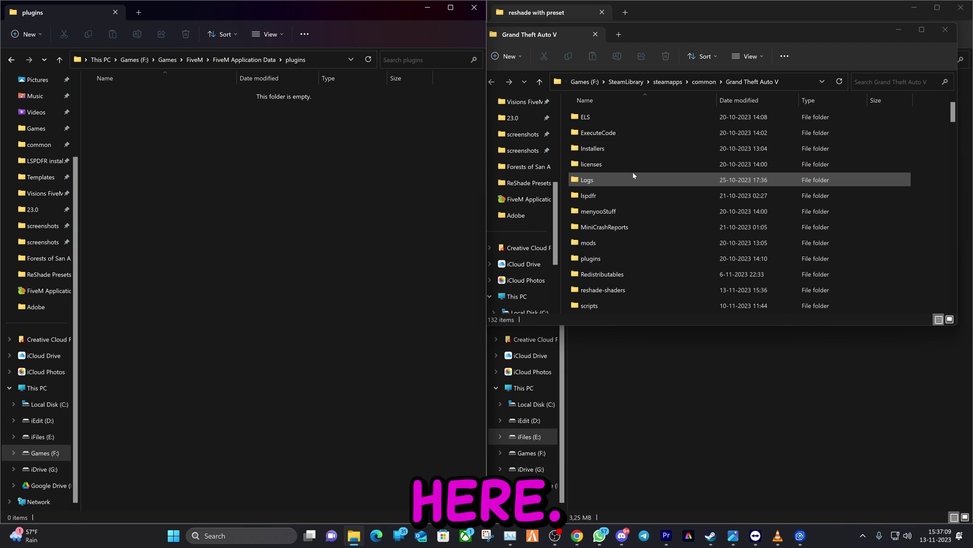
# In the GTA V folder, select reshade-shaders, the dxgi files, ReShade.ini, ReShade.log and ReShadePreset.ini.
pyautogui.scroll(-1, 632, 172)
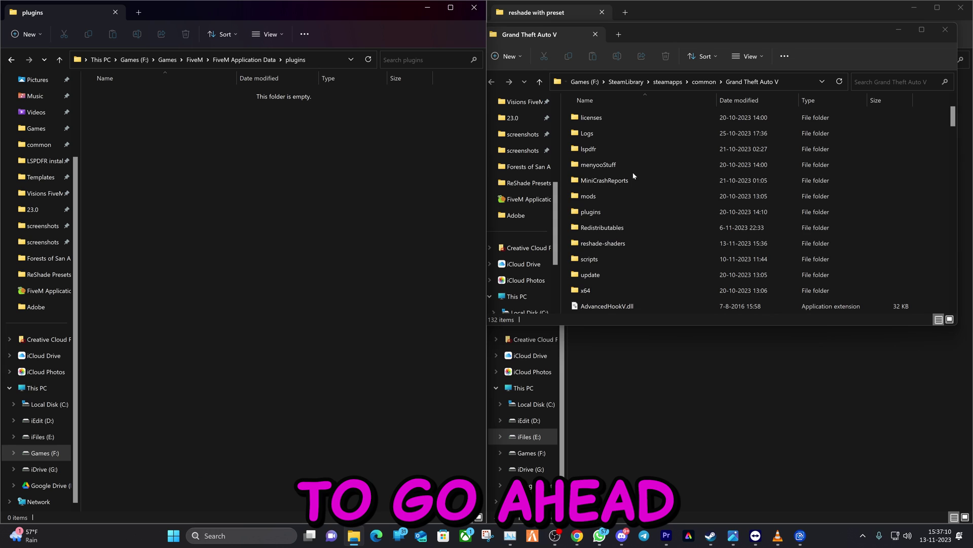
pyautogui.click(627, 243)
pyautogui.scroll(-1, 671, 145)
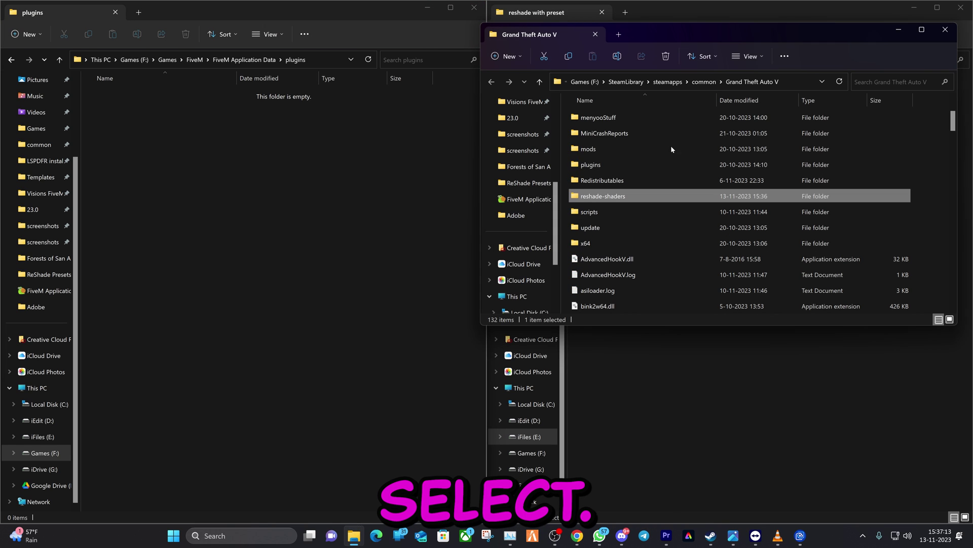
pyautogui.press('super+Right')
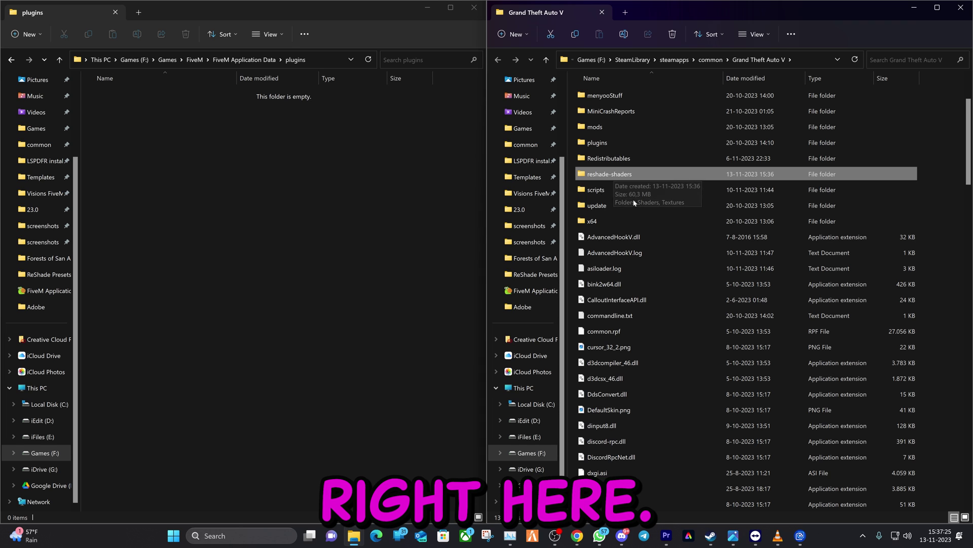
pyautogui.scroll(-2, 618, 193)
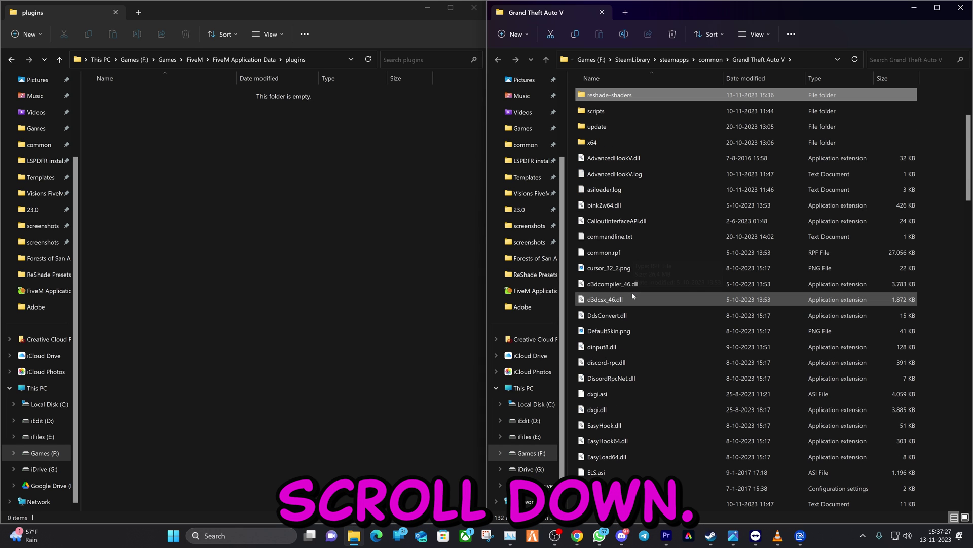
pyautogui.scroll(-1, 632, 292)
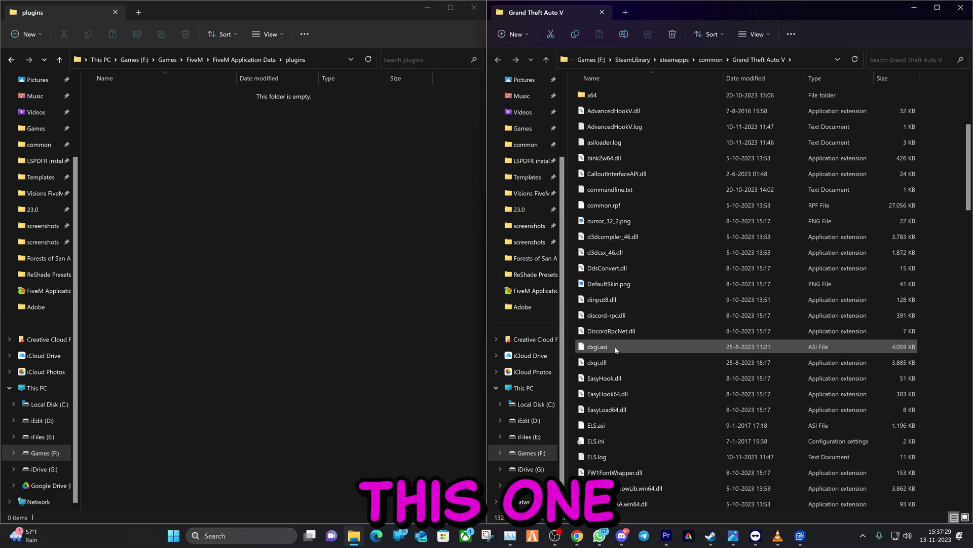
pyautogui.click(614, 347)
pyautogui.keyDown('ctrl'); pyautogui.click(612, 357); pyautogui.keyUp('ctrl')
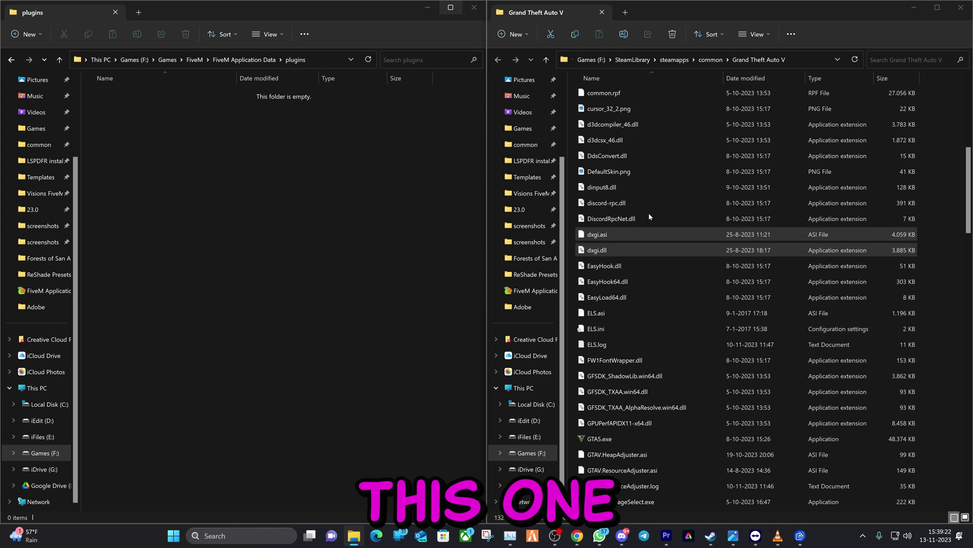
pyautogui.scroll(-5, 654, 287)
pyautogui.scroll(-12, 653, 288)
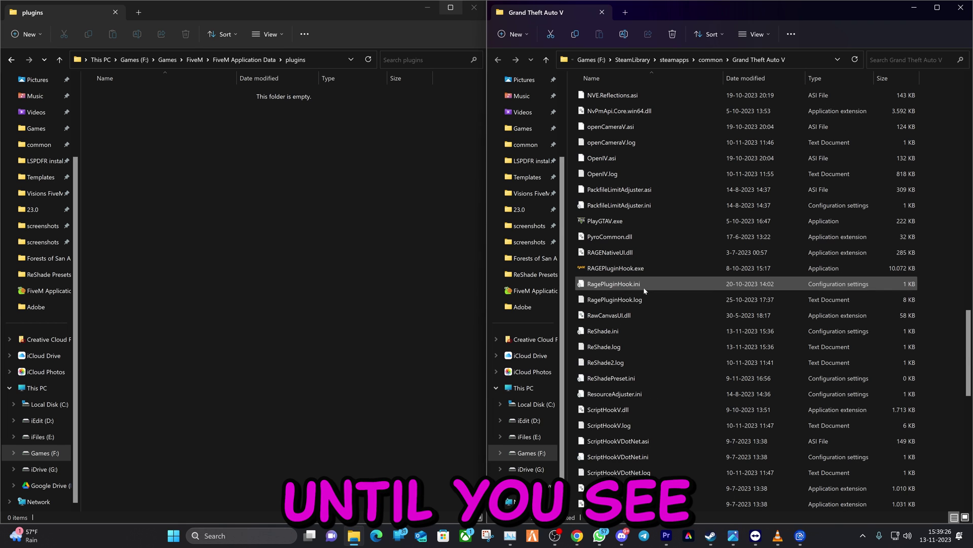
pyautogui.click(605, 332)
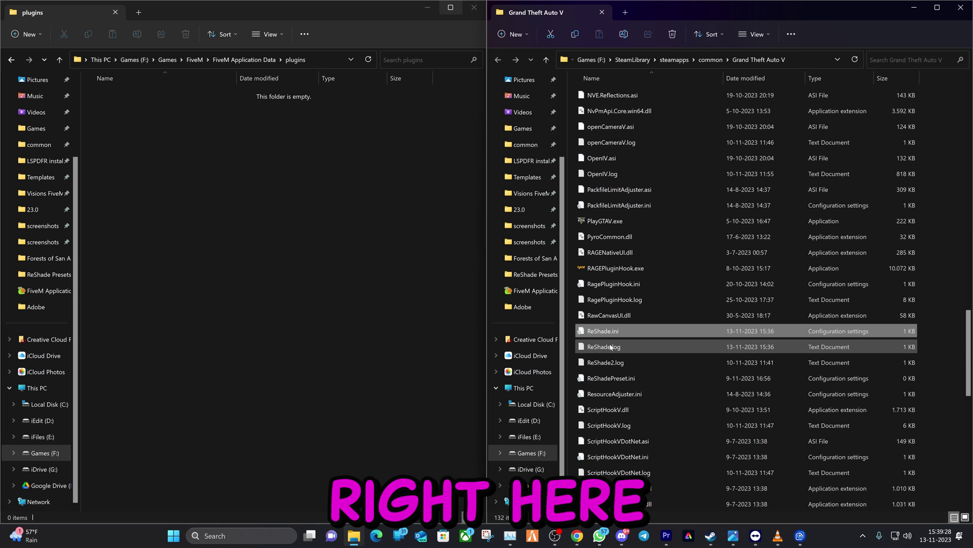
pyautogui.keyDown('ctrl'); pyautogui.click(611, 347); pyautogui.keyUp('ctrl')
pyautogui.keyDown('ctrl'); pyautogui.click(613, 382); pyautogui.keyUp('ctrl')
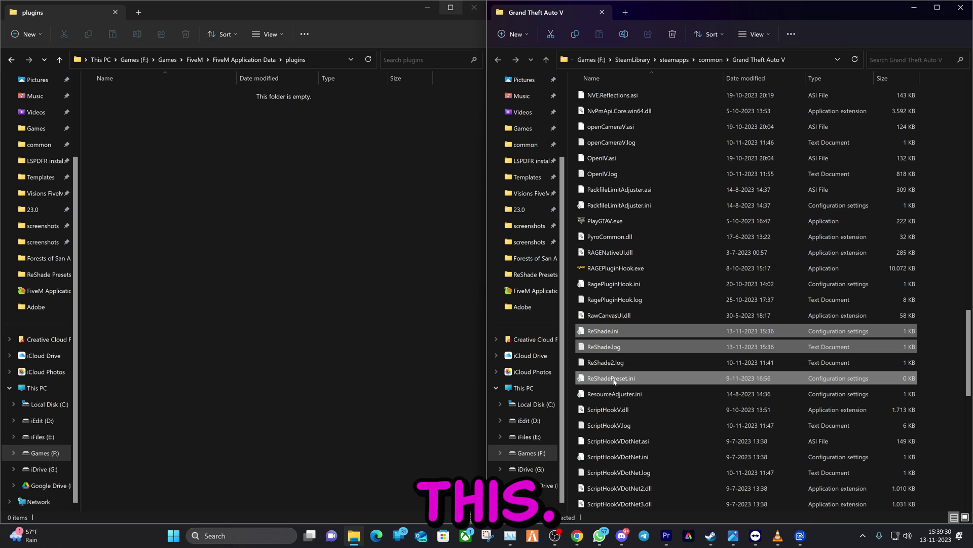
# Cut the selected ReShade files and paste them into the plugins folder.
pyautogui.rightClick(613, 381)
pyautogui.click(643, 389)
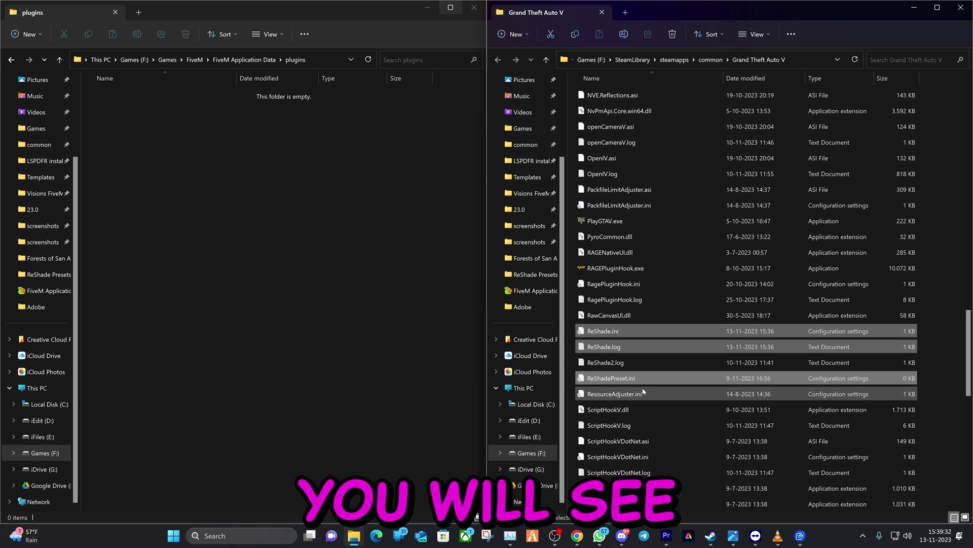
pyautogui.click(212, 169)
pyautogui.rightClick(208, 164)
pyautogui.click(219, 166)
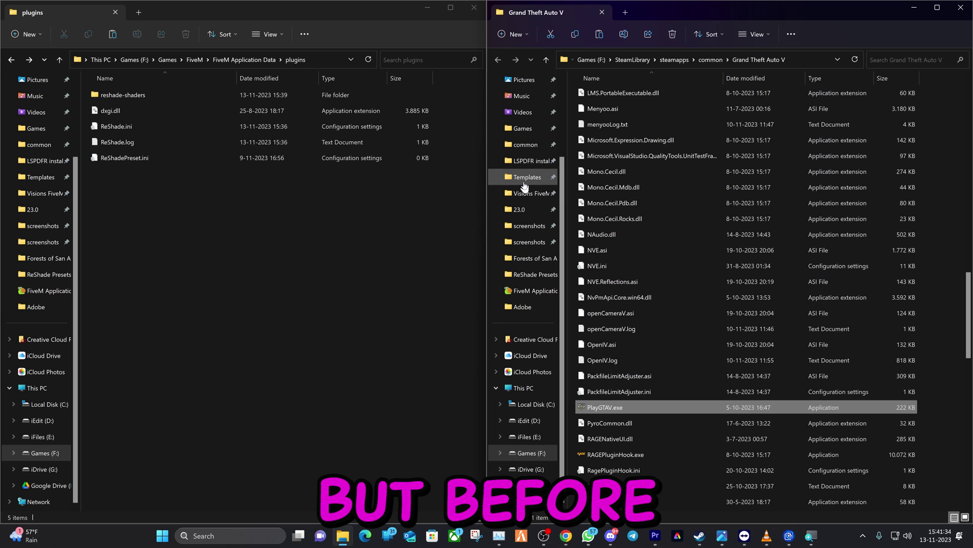
# Go back to 'reshade with preset' and drag copies of the three Zino .ini files into plugins.
pyautogui.hotkey('alt', 'Left')
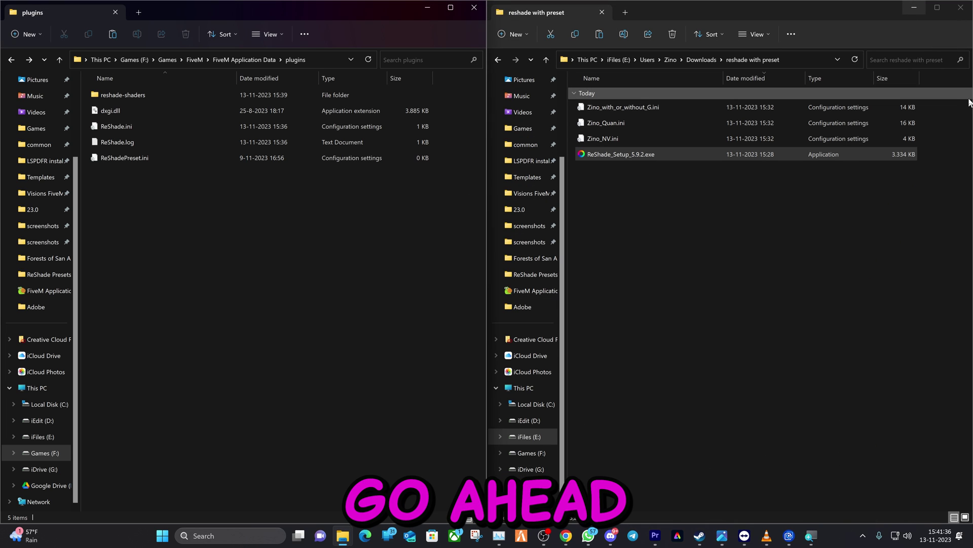
pyautogui.moveTo(946, 107); pyautogui.dragTo(609, 142)
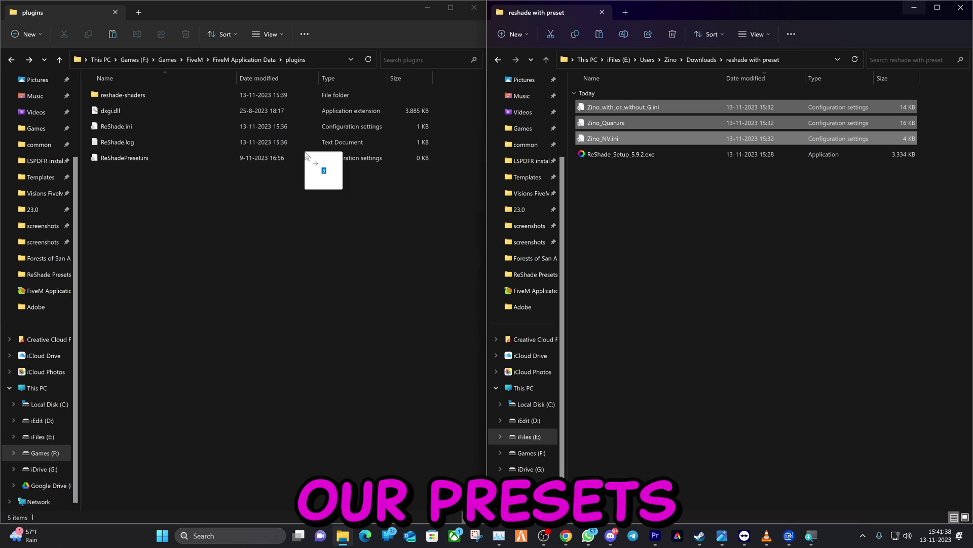
pyautogui.moveTo(305, 155); pyautogui.dragTo(183, 329)
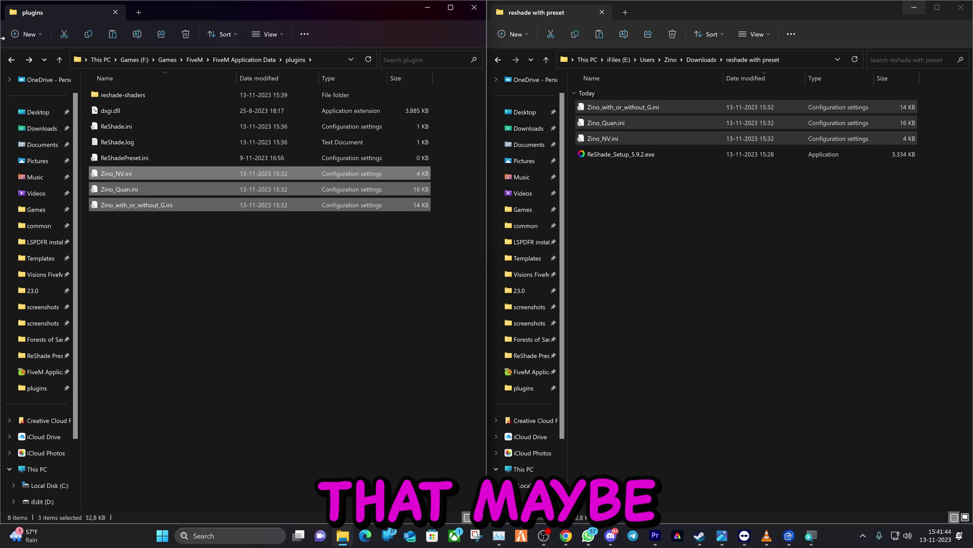
# Create a new folder named 'Reshade preset' inside the plugins folder.
pyautogui.rightClick(193, 293)
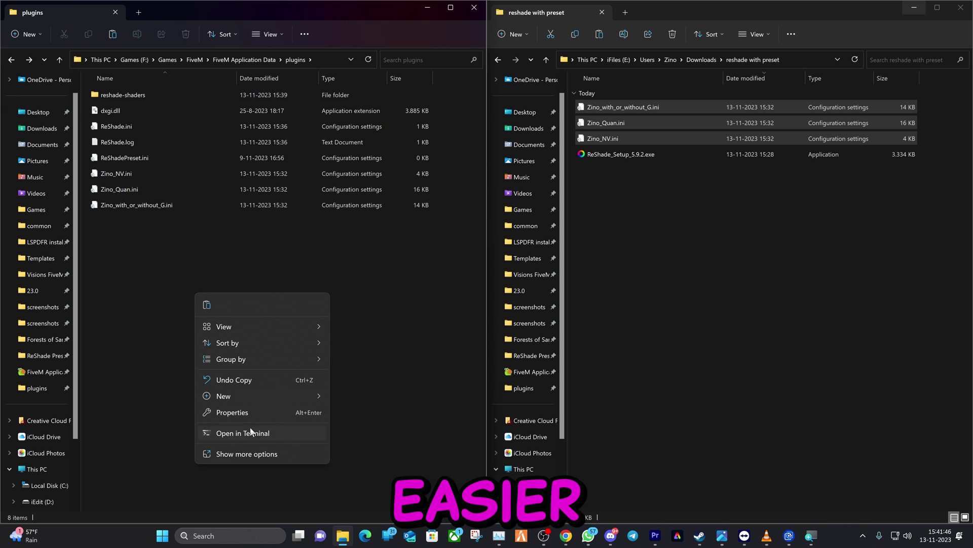
pyautogui.moveTo(254, 396)
pyautogui.click(365, 264)
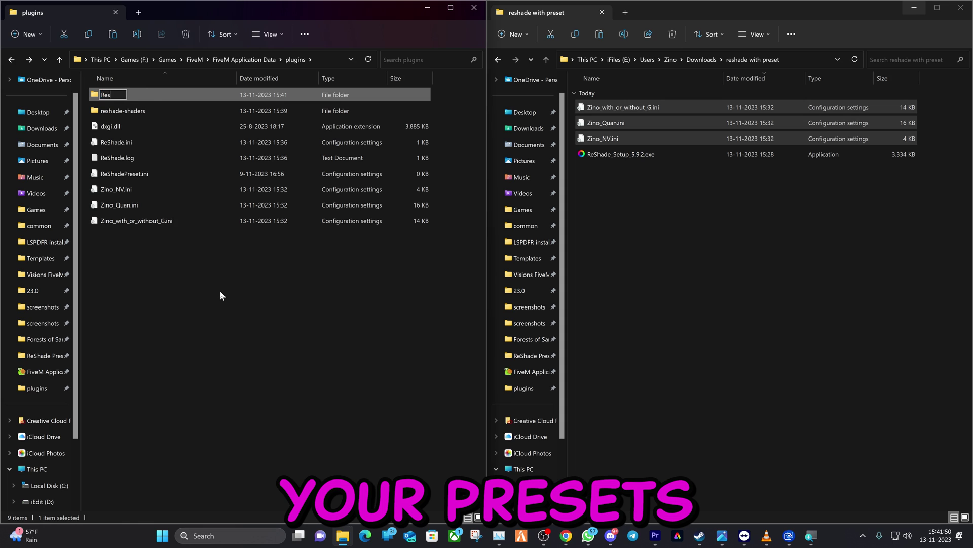
pyautogui.write('Reshade preset')
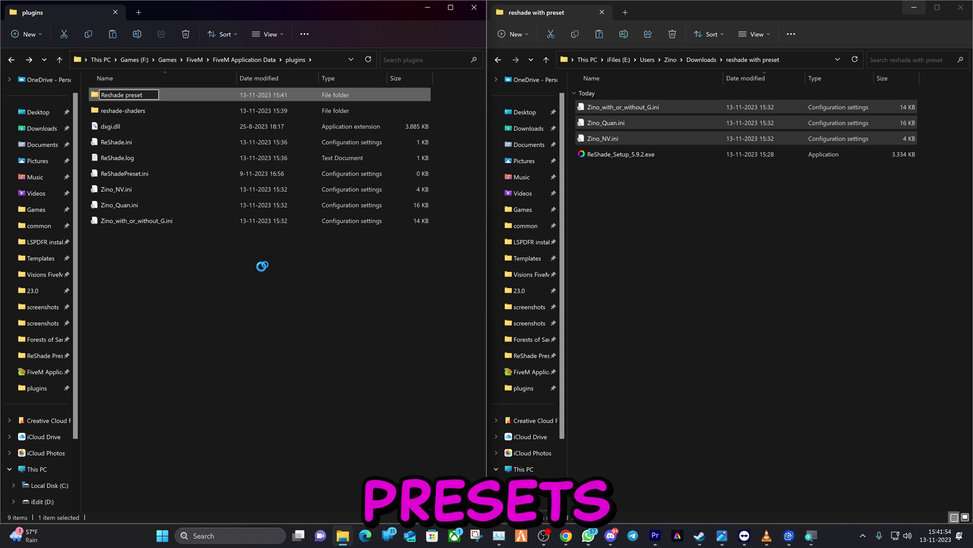
pyautogui.press('Return')
# Move the three Zino .ini files into 'Reshade preset', undoing an accidental delete first.
pyautogui.moveTo(208, 258); pyautogui.dragTo(118, 192)
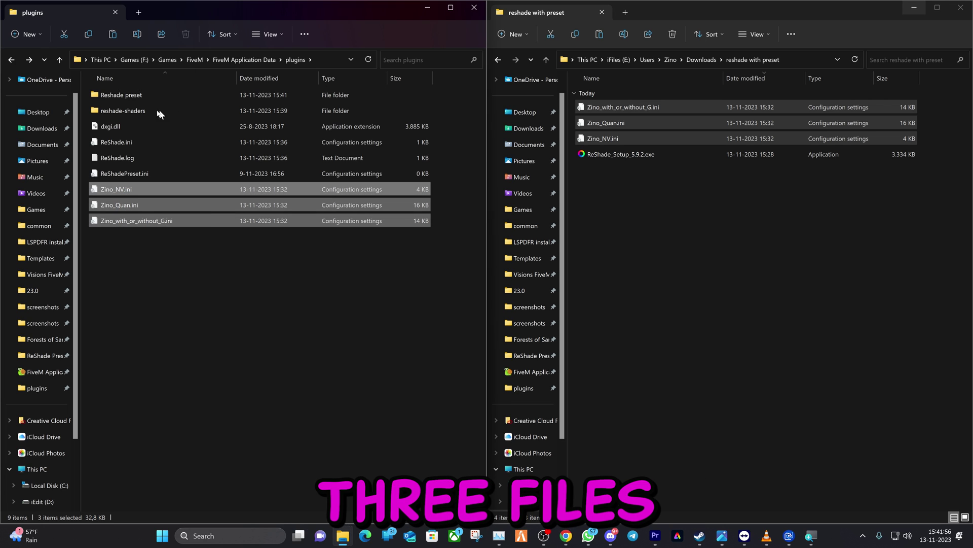
pyautogui.press('Delete')
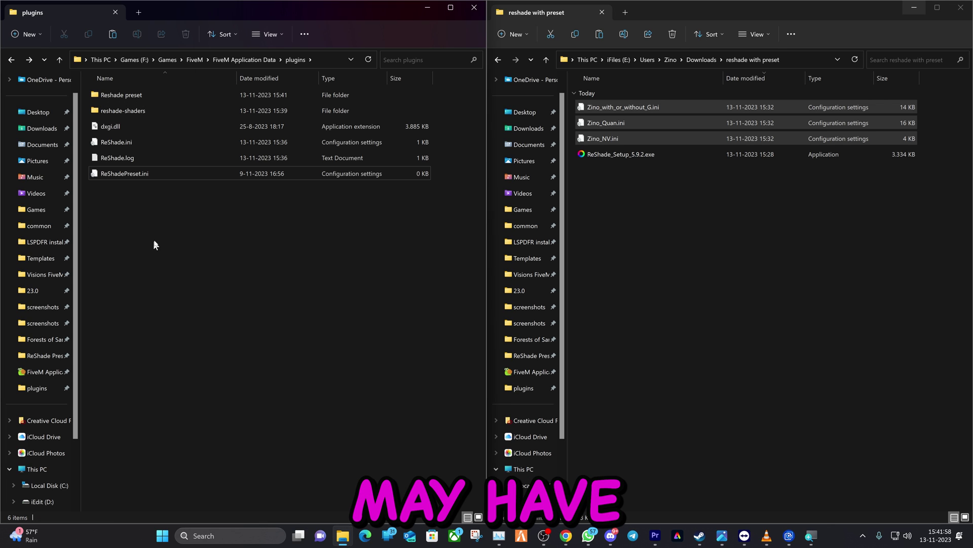
pyautogui.rightClick(164, 213)
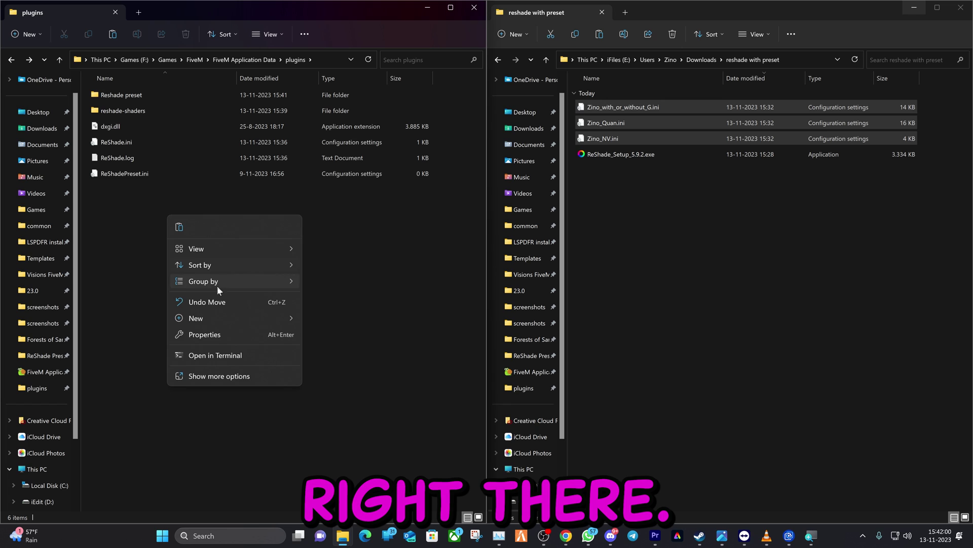
pyautogui.press('Escape')
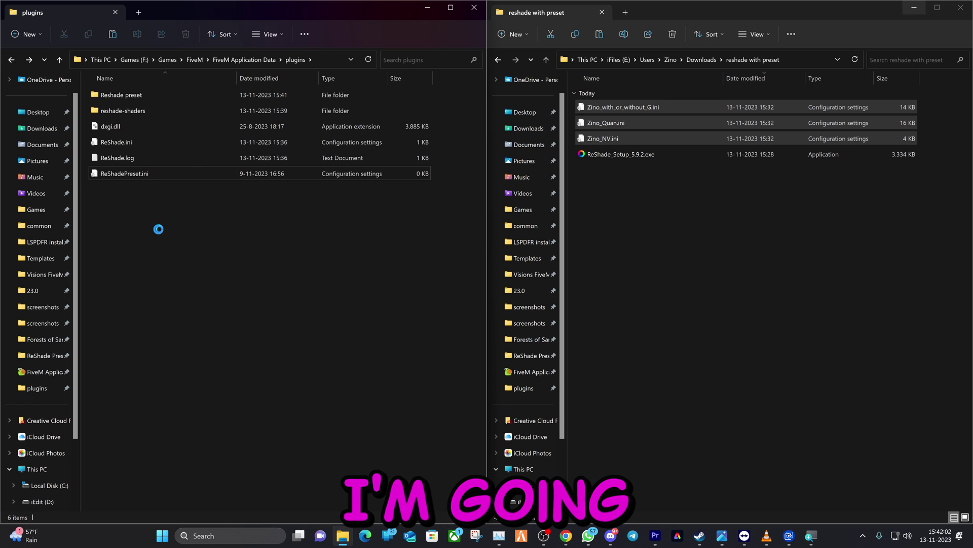
pyautogui.hotkey('ctrl', 'z')
pyautogui.moveTo(163, 221); pyautogui.dragTo(161, 92)
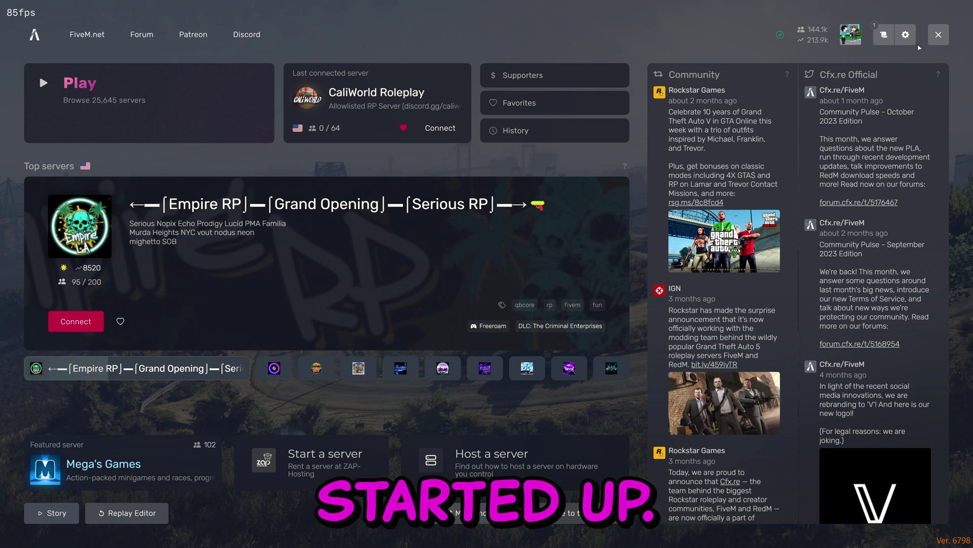
# Leave NUI in-process GPU unticked in FiveM's Game settings and close Settings.
pyautogui.click(906, 36)
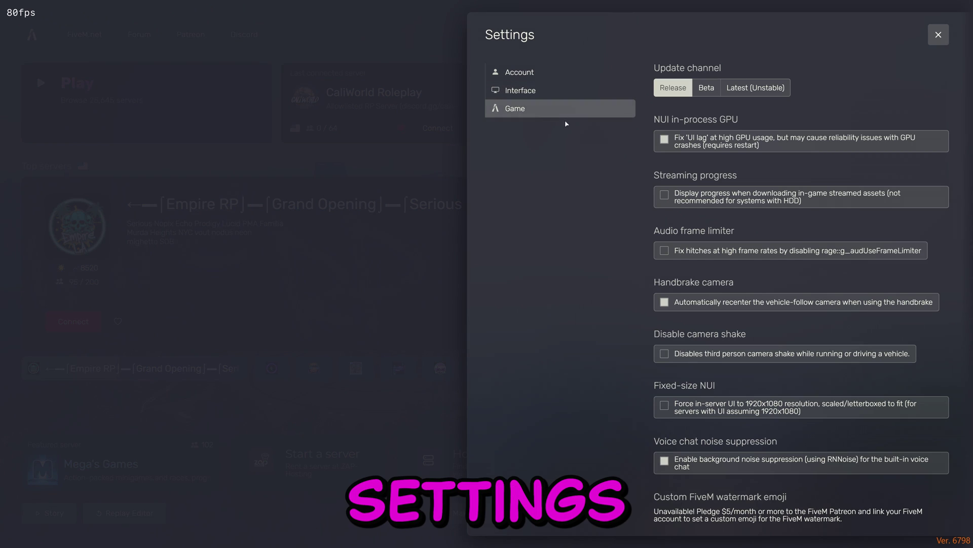
pyautogui.click(665, 141)
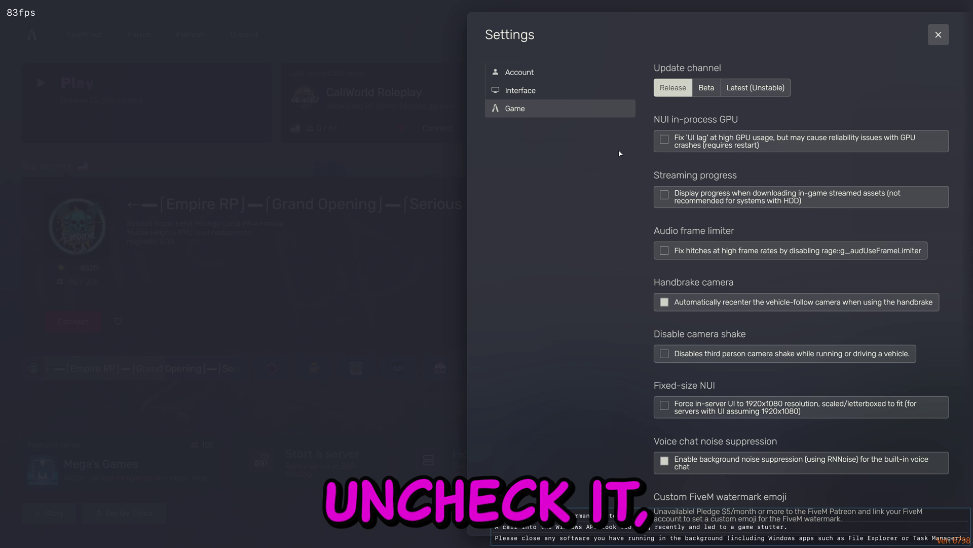
pyautogui.click(665, 142)
pyautogui.click(664, 142)
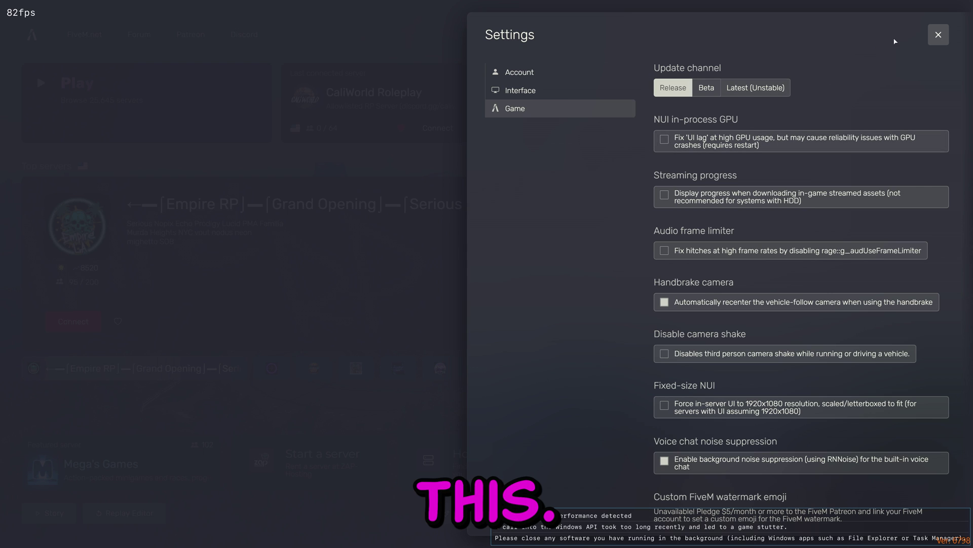
pyautogui.click(939, 35)
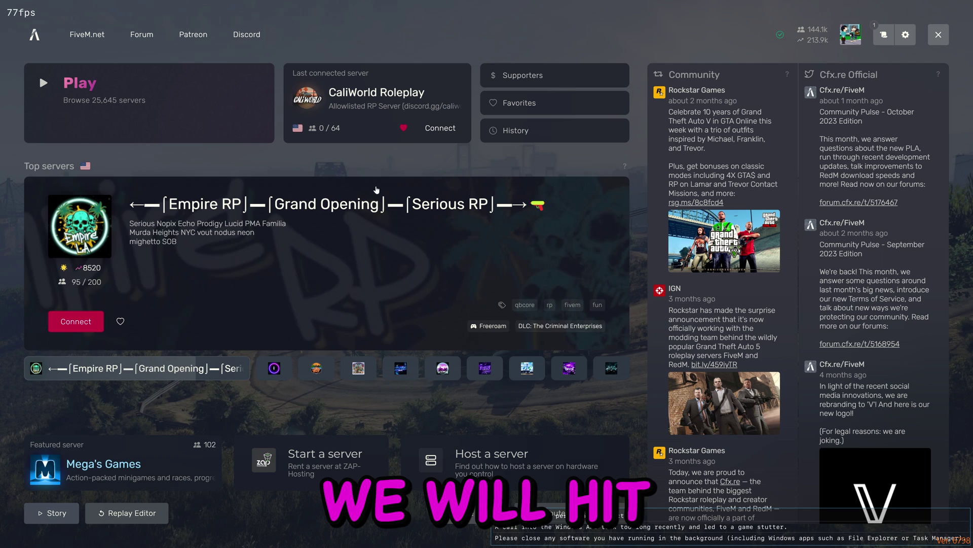
# Open the F8 console, clear the typed ID from its input, close it and start quitting FiveM.
pyautogui.press('F8')
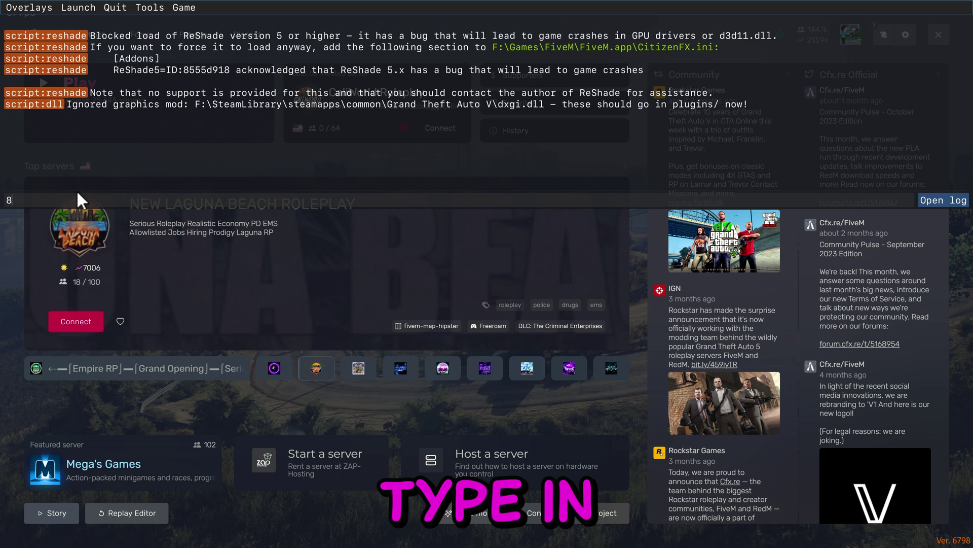
pyautogui.write('8555')
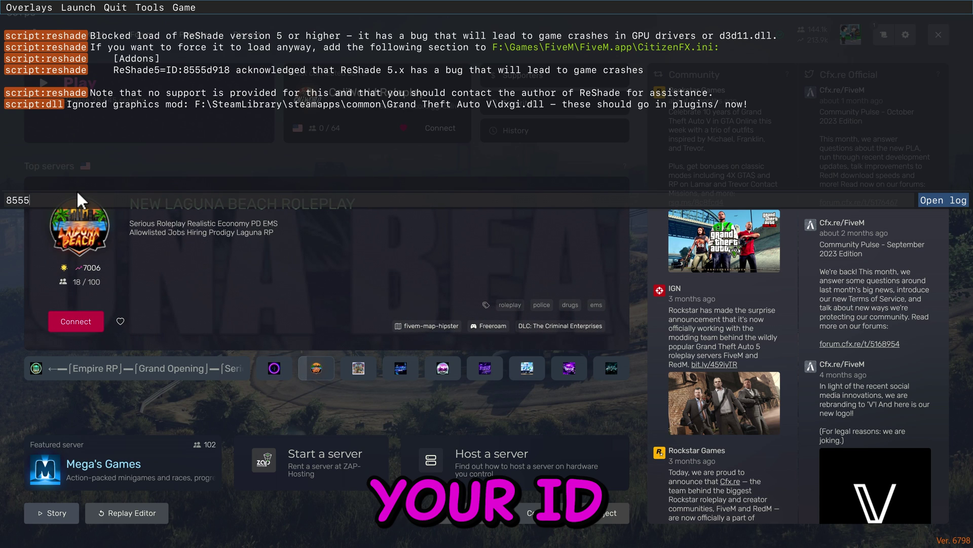
pyautogui.write('d918')
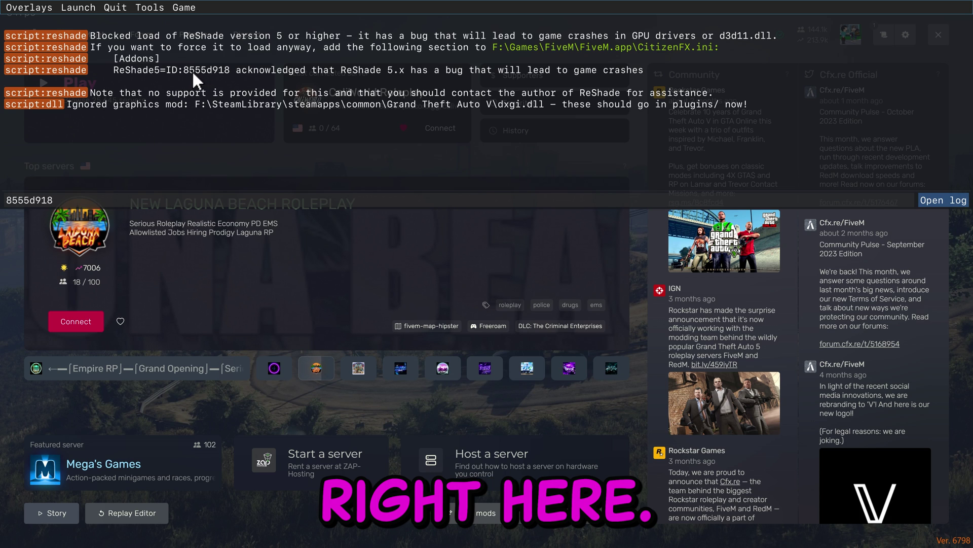
pyautogui.hotkey('ctrl', 'a')
pyautogui.hotkey('ctrl', 'x')
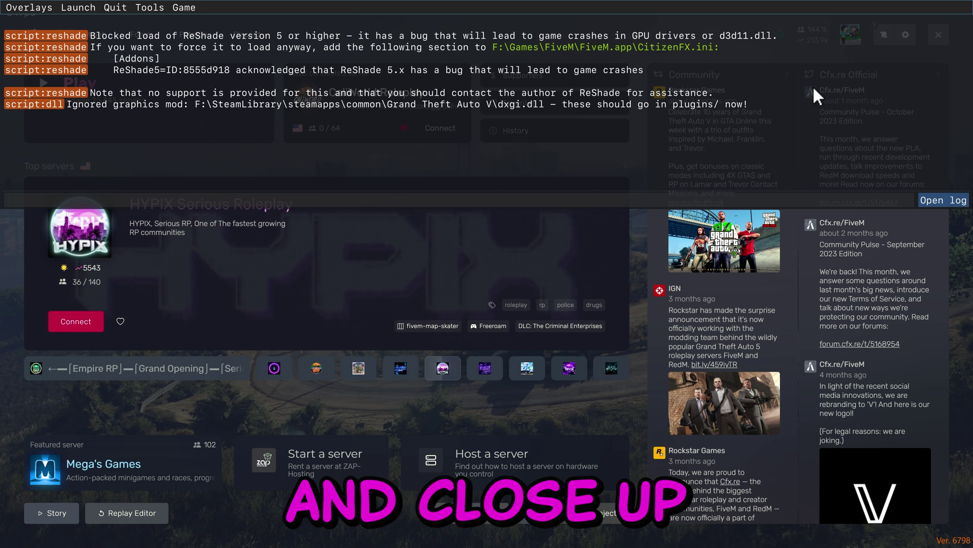
pyautogui.press('F8')
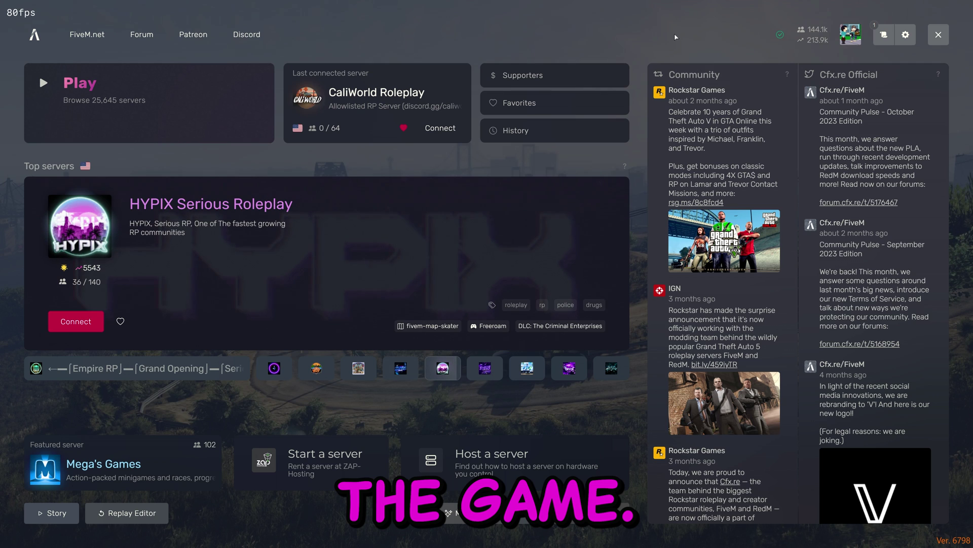
pyautogui.click(938, 35)
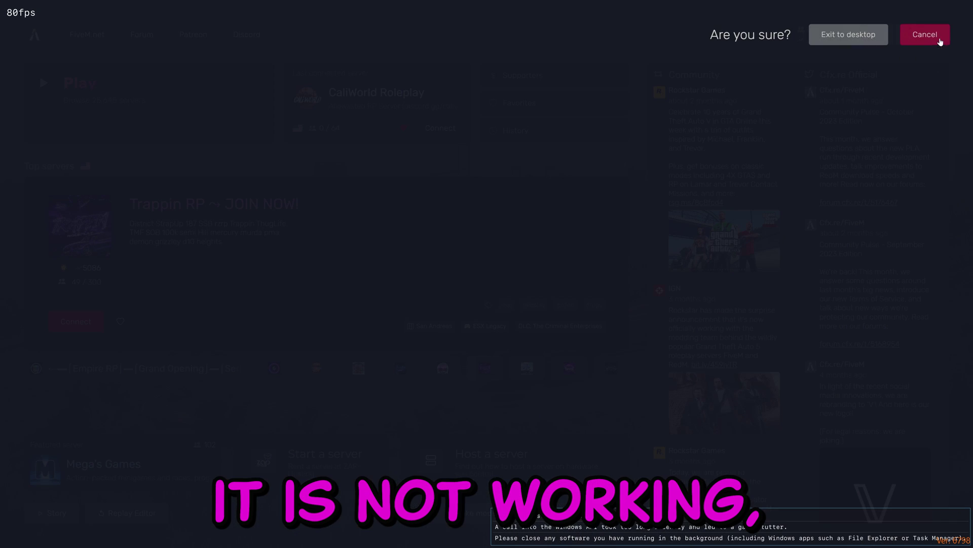
# Exit FiveM to desktop, return to FiveM Application Data and open CitizenFX.ini in Notepad.
pyautogui.click(812, 30)
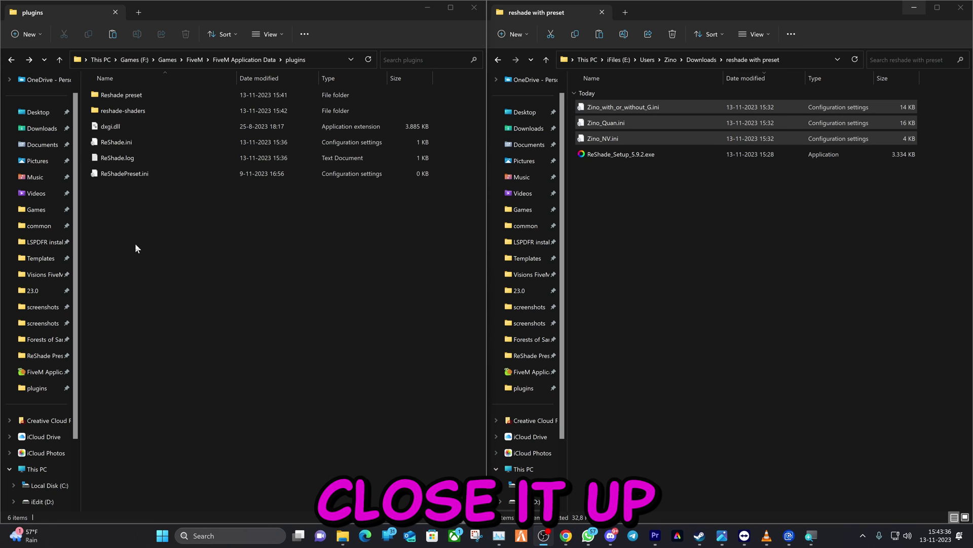
pyautogui.click(11, 60)
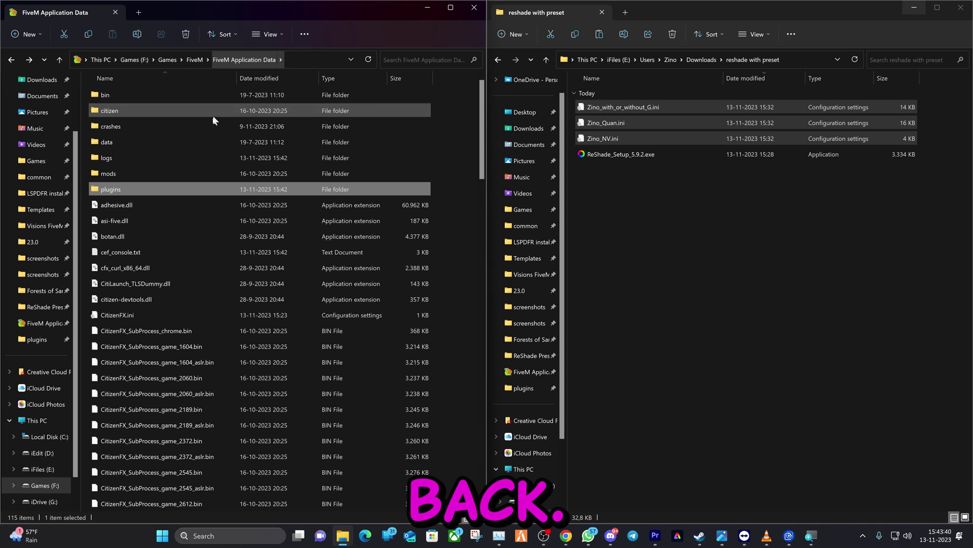
pyautogui.click(113, 317)
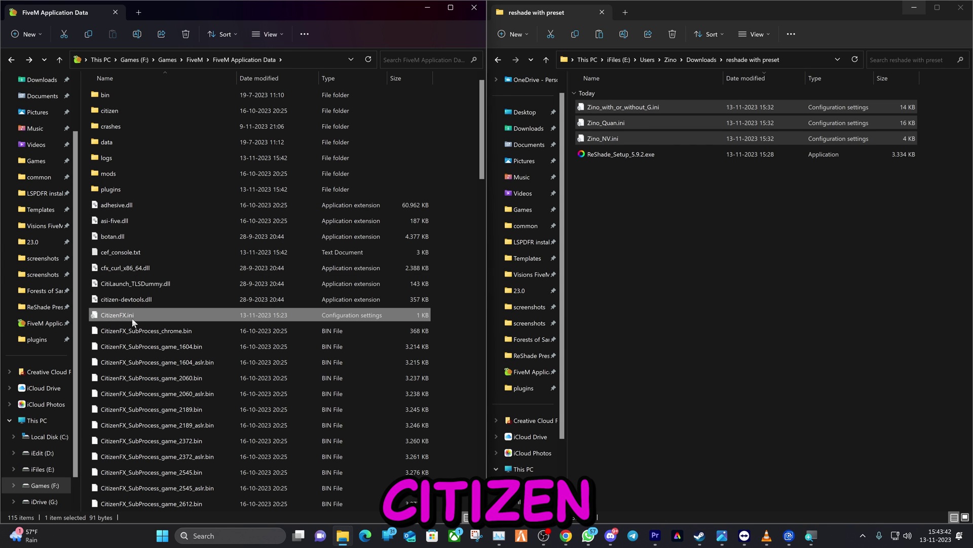
pyautogui.doubleClick(145, 315)
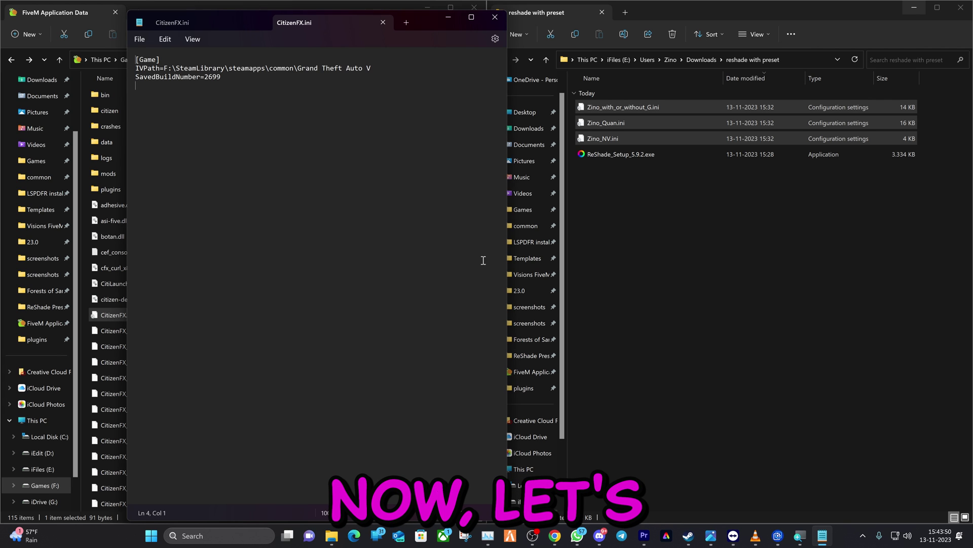
# Paste the copied ID into the message box and select the [Addons] text through crashes.
pyautogui.moveTo(603, 546)
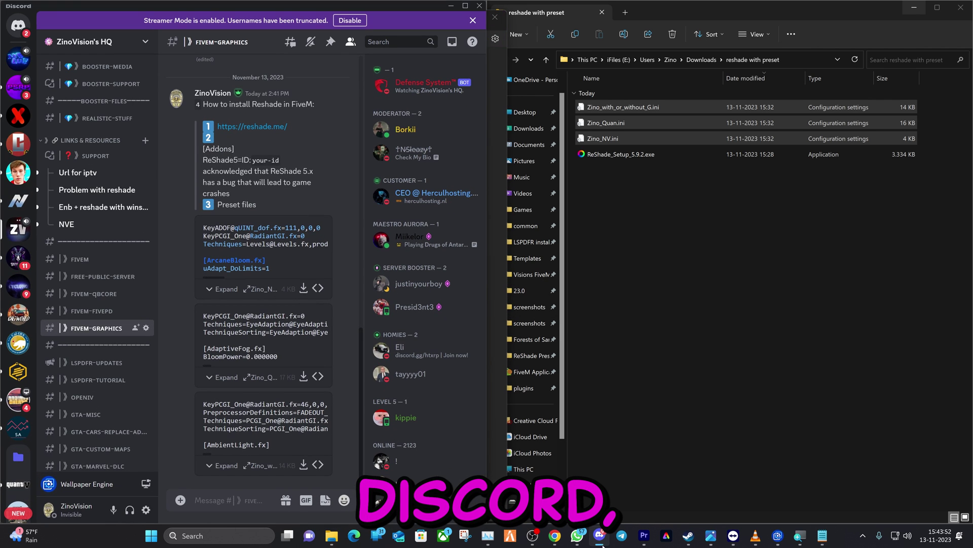
pyautogui.scroll(-4, 97, 309)
pyautogui.scroll(4, 211, 308)
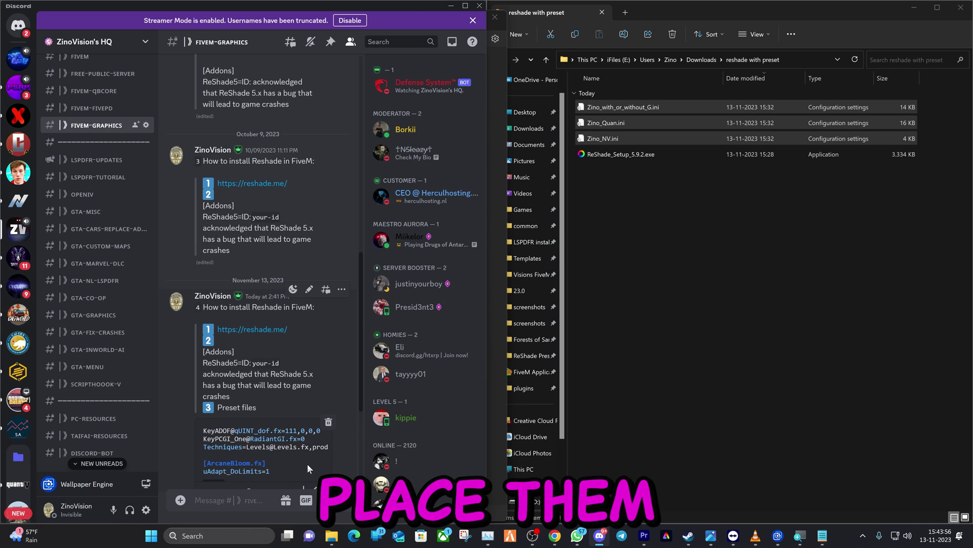
pyautogui.hotkey('ctrl', 'v')
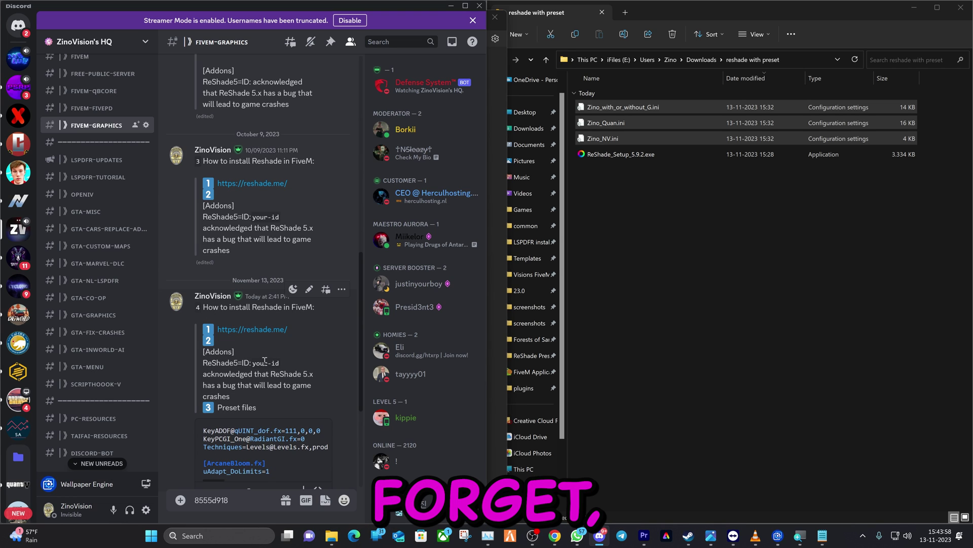
pyautogui.moveTo(252, 363); pyautogui.dragTo(280, 365)
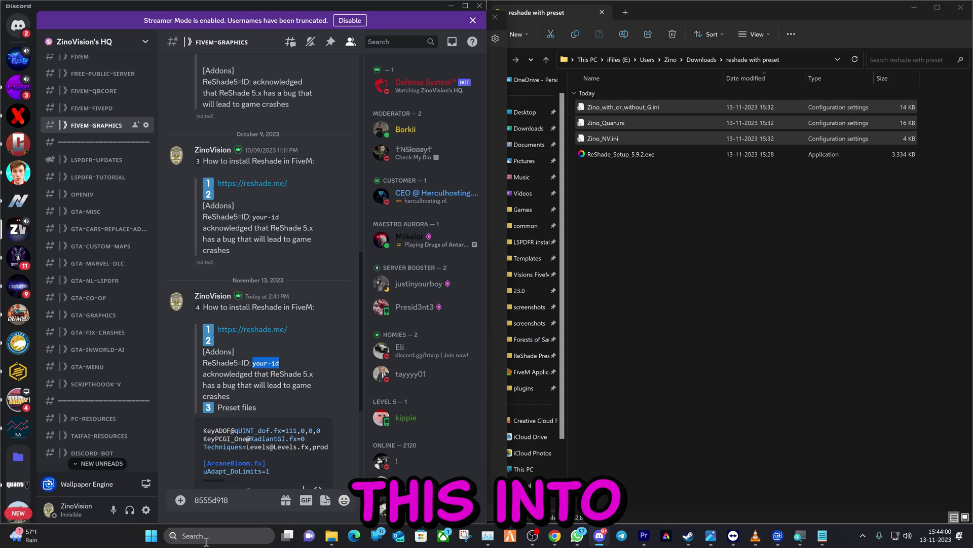
pyautogui.moveTo(203, 351); pyautogui.dragTo(273, 388)
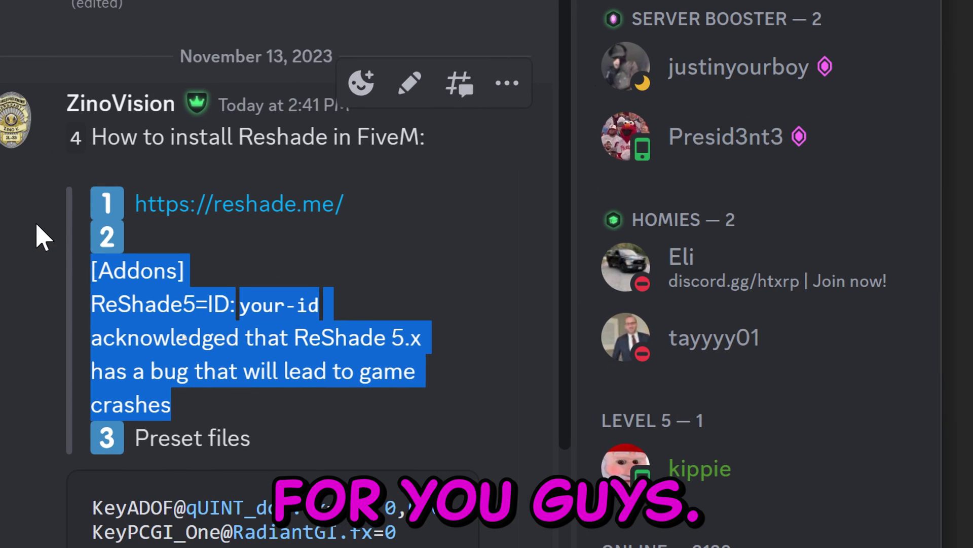
pyautogui.click(150, 304)
pyautogui.moveTo(120, 273); pyautogui.dragTo(244, 405)
# Copy the [Addons] text into the draft, replace your-id with the ID, and select it all.
pyautogui.rightClick(160, 276)
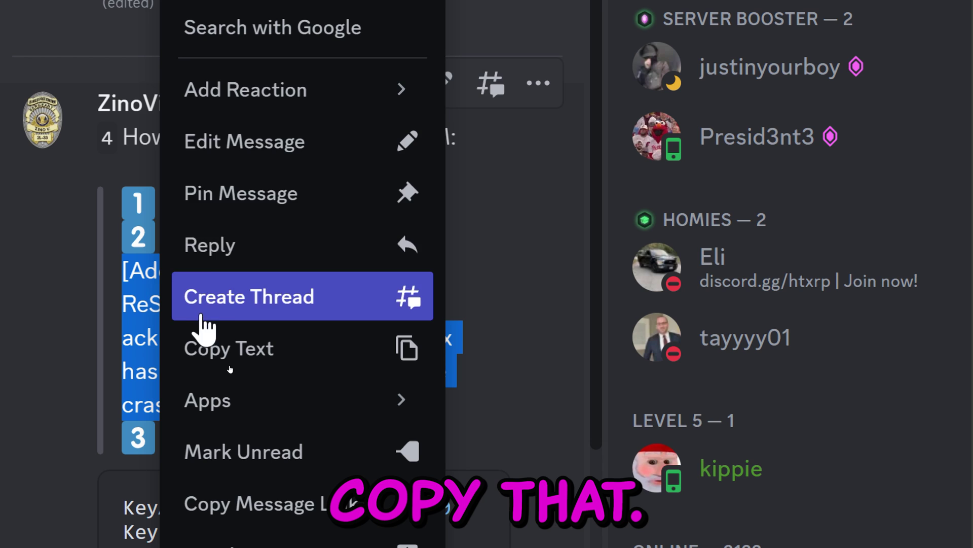
pyautogui.moveTo(252, 377)
pyautogui.click(253, 357)
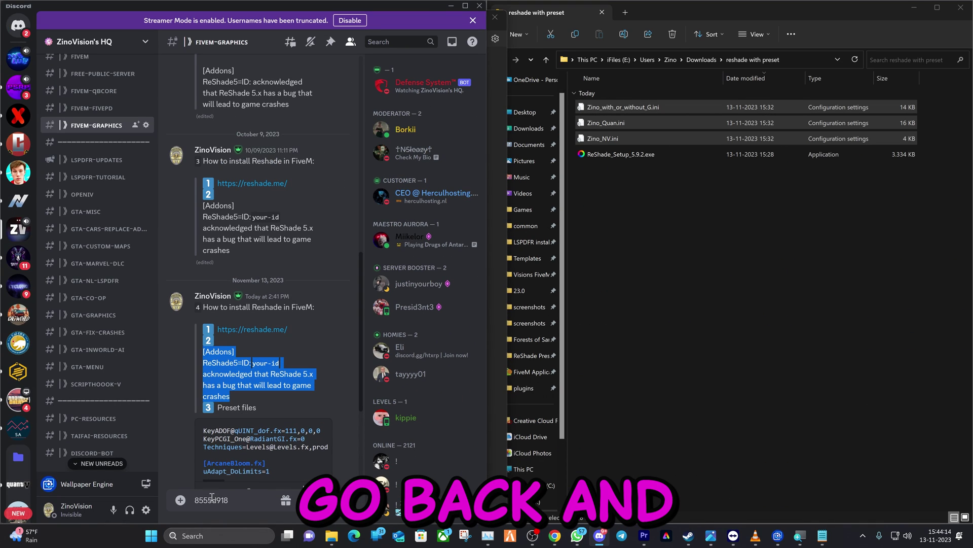
pyautogui.hotkey('ctrl', 'v')
pyautogui.doubleClick(204, 422)
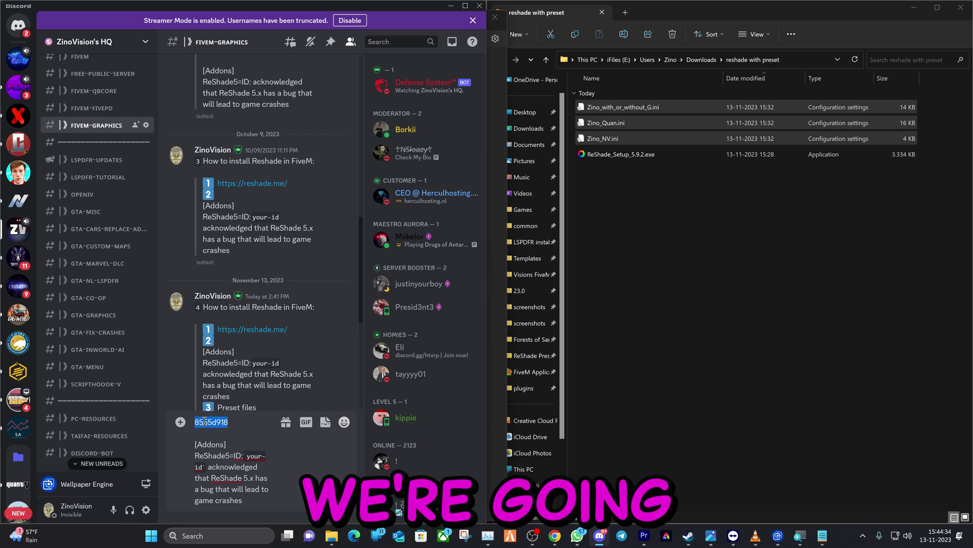
pyautogui.doubleClick(248, 457)
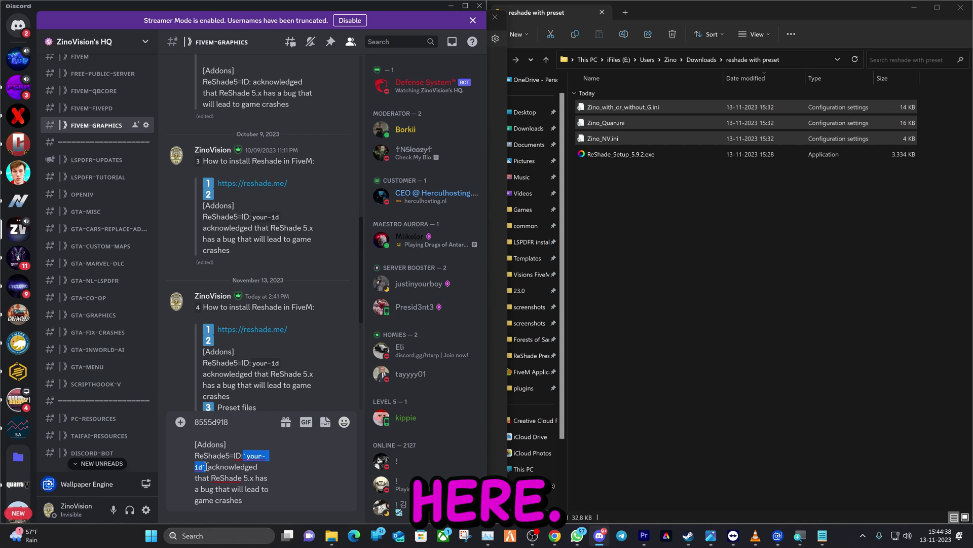
pyautogui.hotkey('ctrl', 'v')
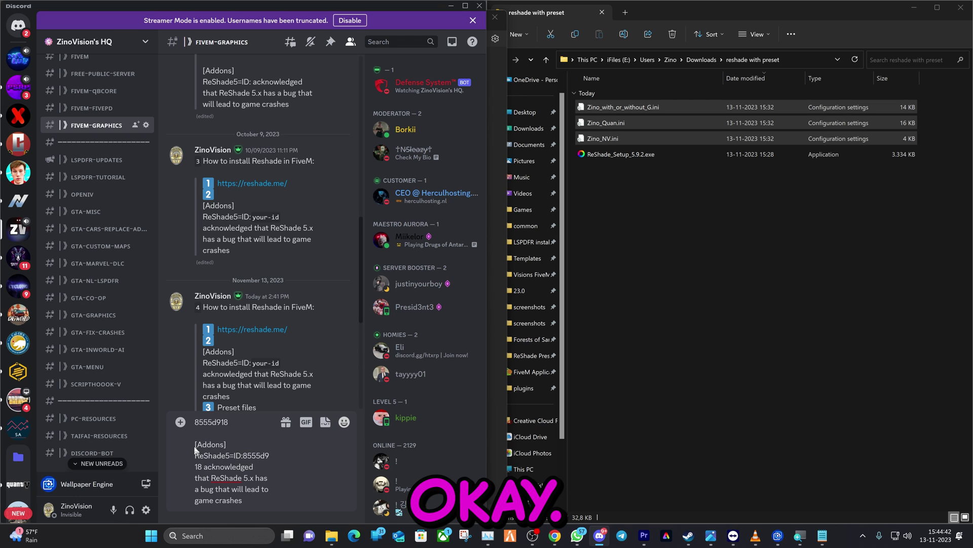
pyautogui.moveTo(194, 445); pyautogui.dragTo(174, 406)
pyautogui.press('BackSpace')
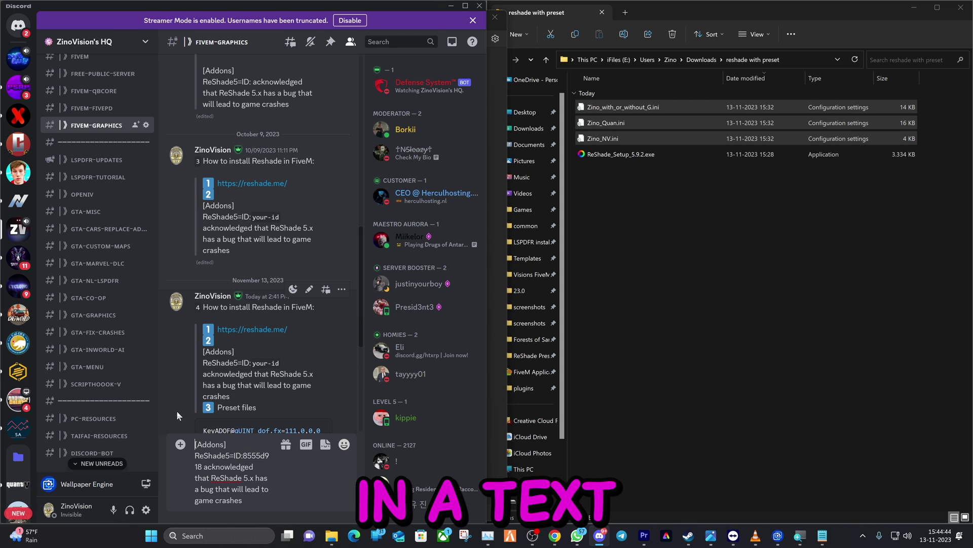
pyautogui.hotkey('ctrl', 'a')
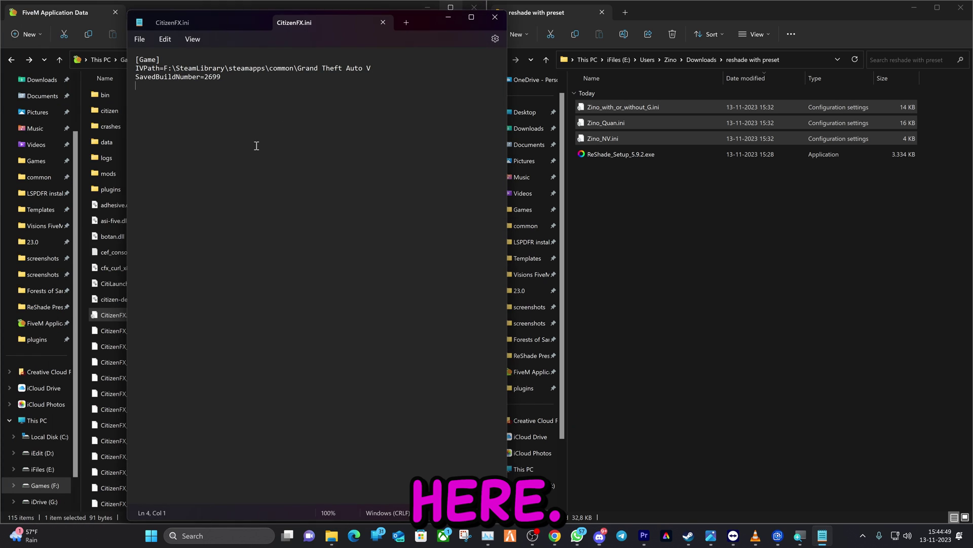
# Paste the [Addons] ReShade5 section on a new line below SavedBuildNumber in CitizenFX.ini.
pyautogui.click(450, 5)
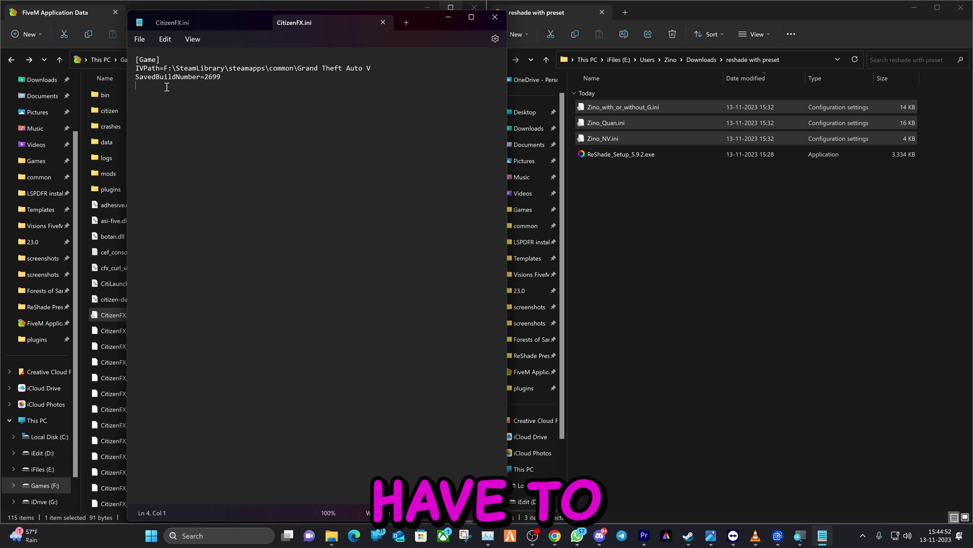
pyautogui.press('Return')
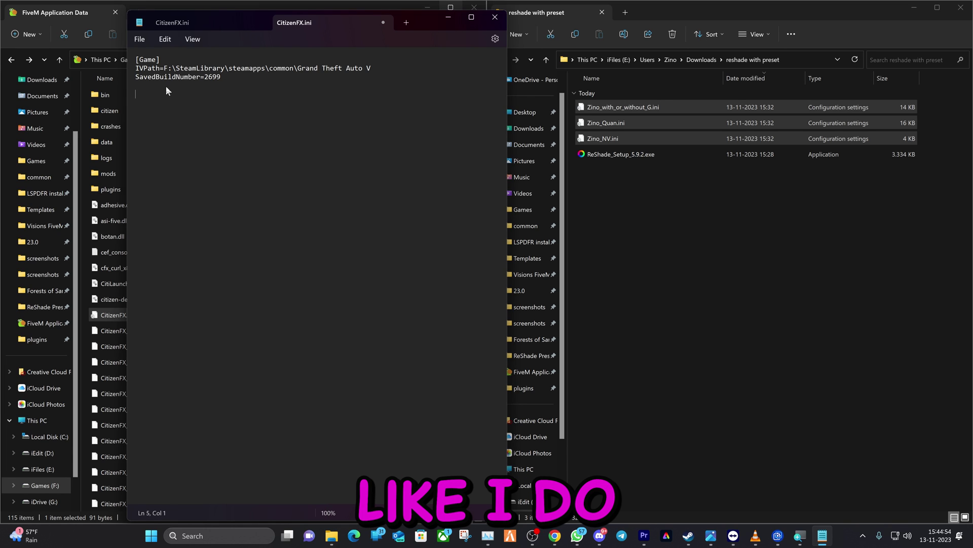
pyautogui.hotkey('ctrl', 'v')
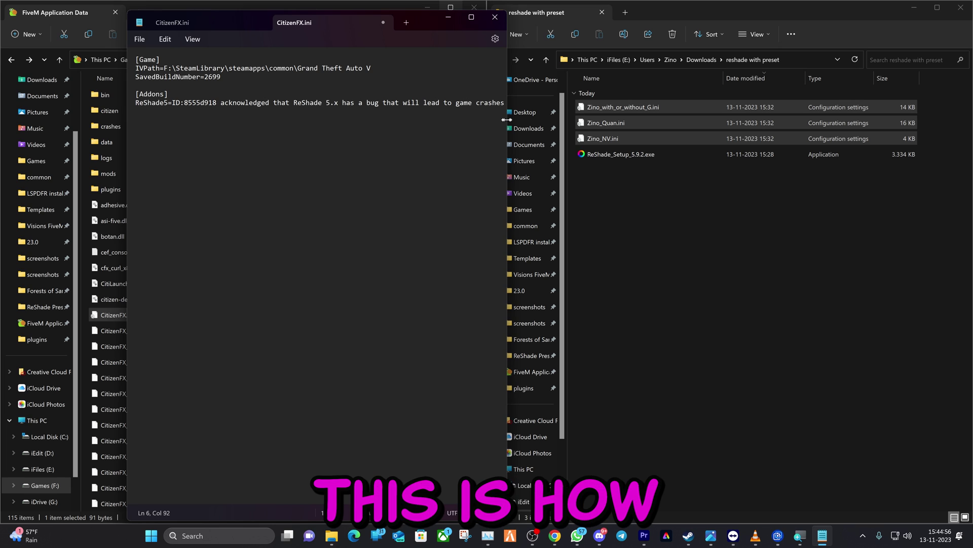
pyautogui.moveTo(507, 115); pyautogui.dragTo(692, 116)
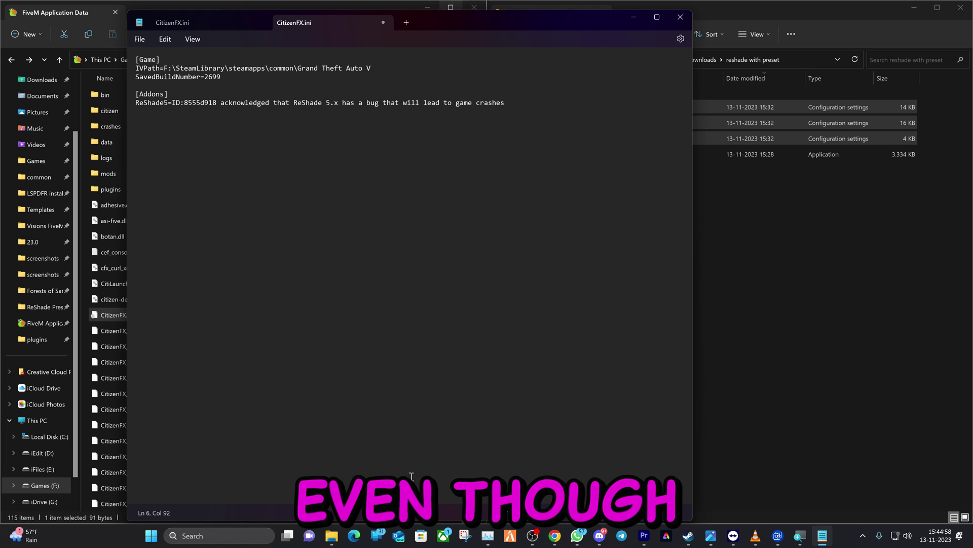
pyautogui.click(600, 535)
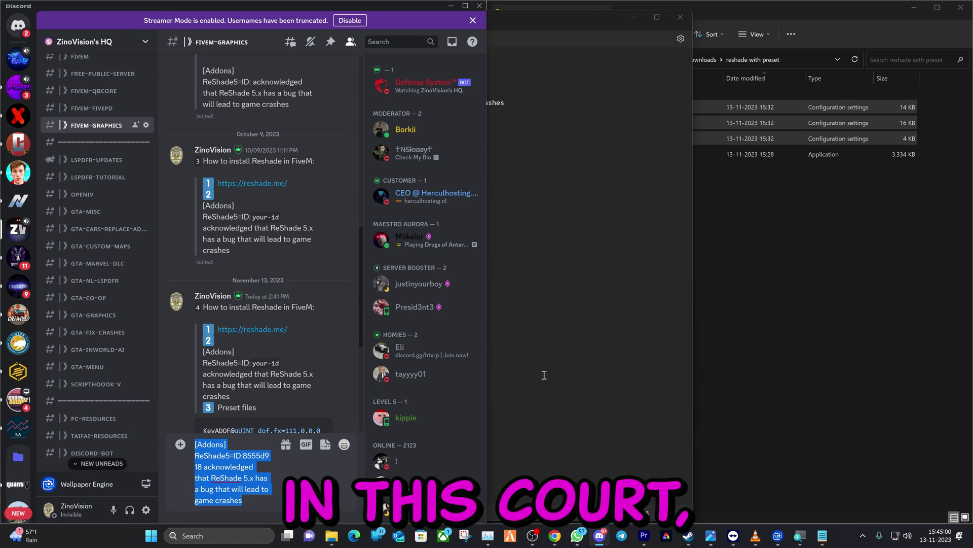
pyautogui.click(537, 361)
pyautogui.moveTo(137, 96); pyautogui.dragTo(578, 121)
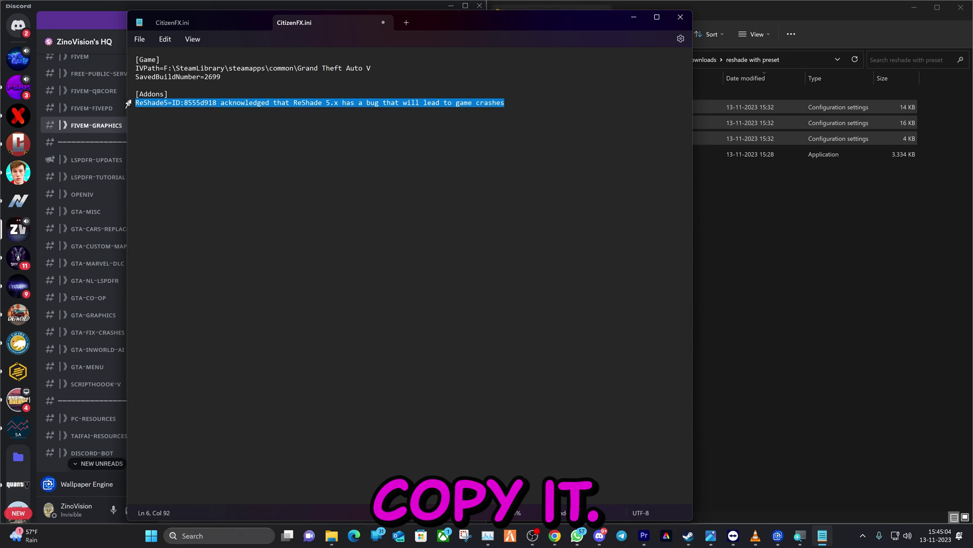
pyautogui.click(206, 103)
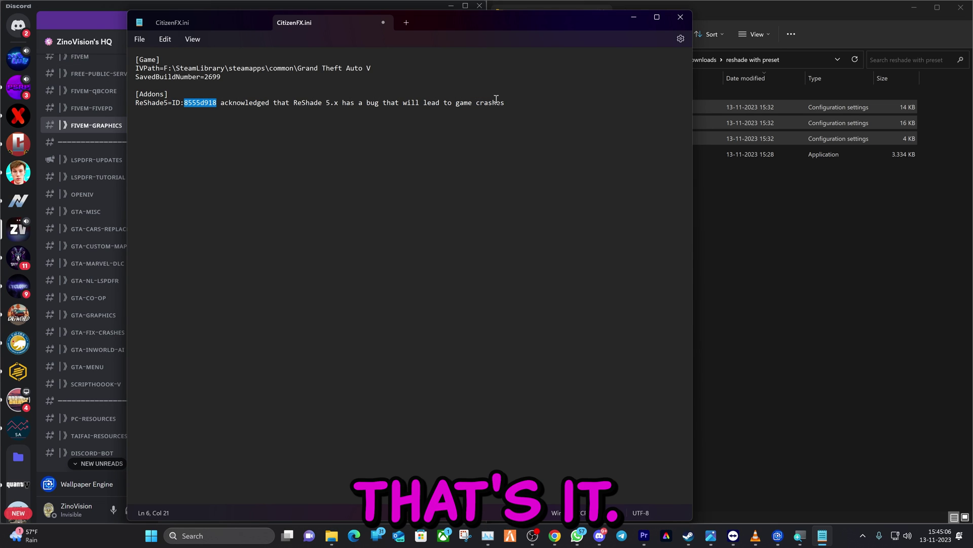
# Close CitizenFX.ini saving the changes, then close Notepad.
pyautogui.click(383, 22)
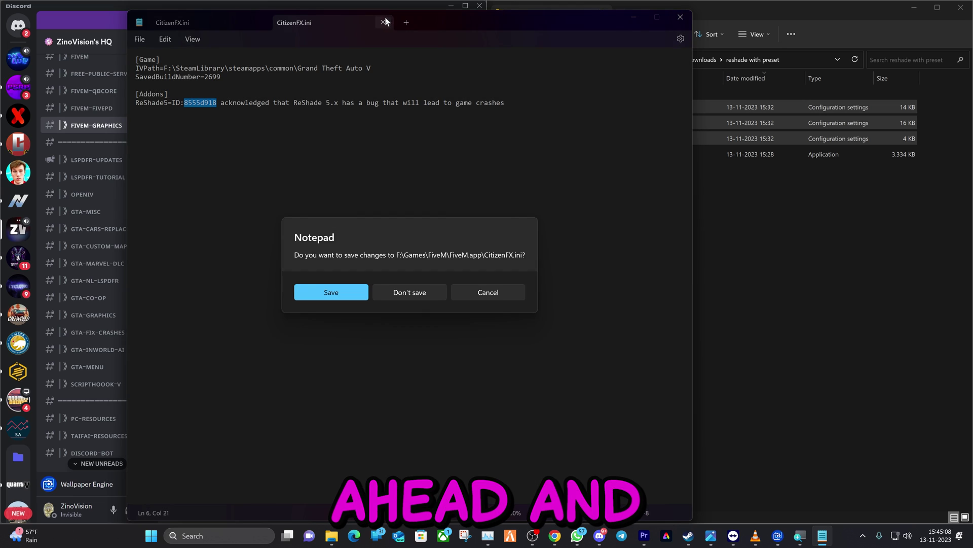
pyautogui.click(332, 292)
pyautogui.click(687, 19)
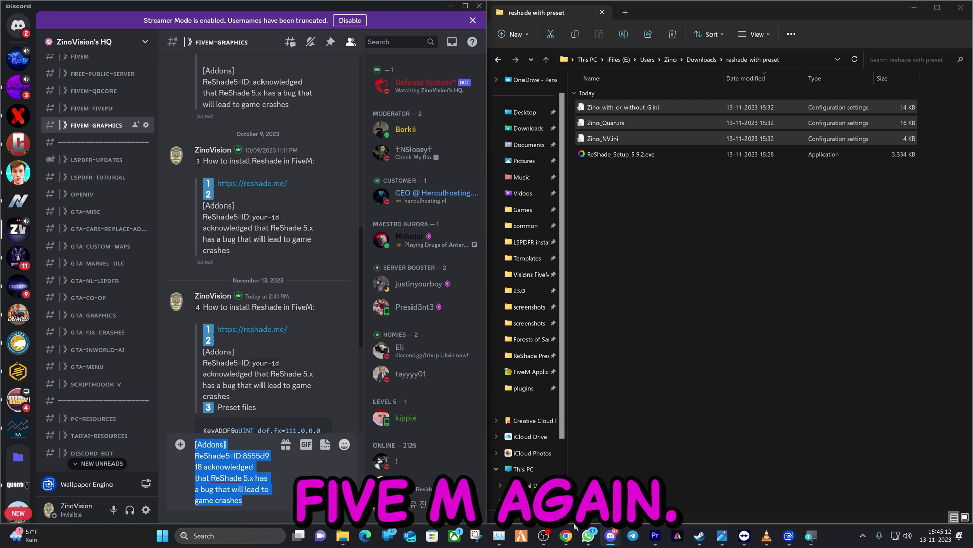
# Relaunch FiveM from the taskbar and open the ReShade overlay with Home once in-game.
pyautogui.click(530, 540)
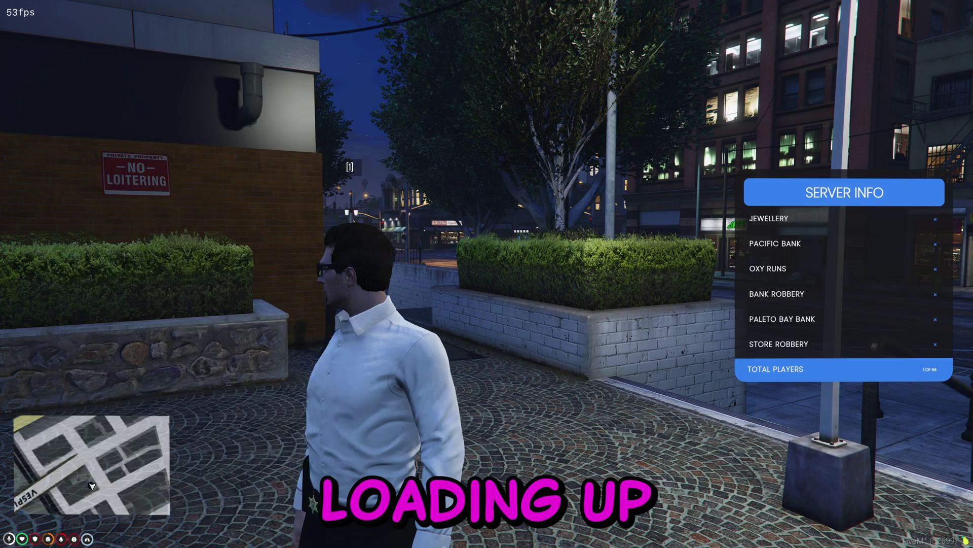
pyautogui.press('Home')
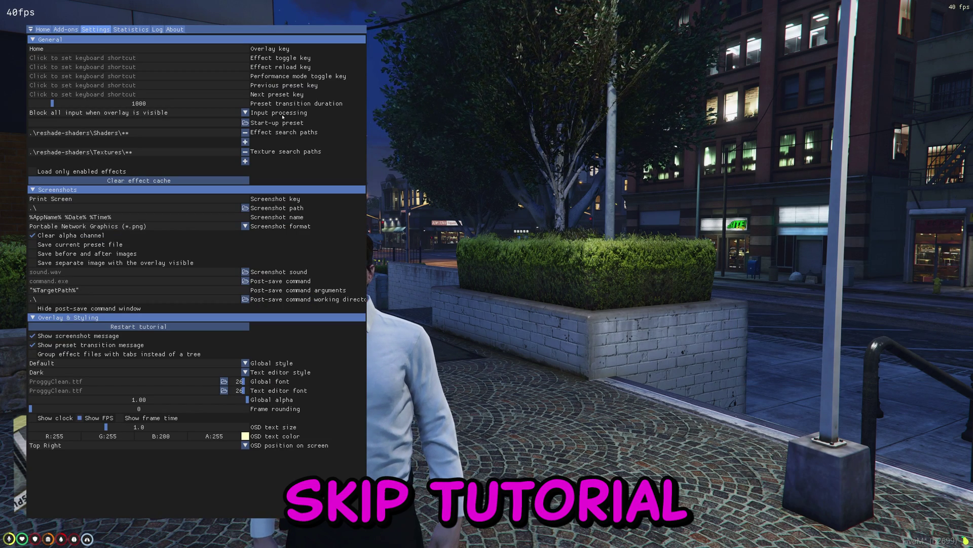
# Set ReShade's overlay key to End and confirm End hides and reopens the overlay.
pyautogui.click(44, 30)
pyautogui.click(95, 29)
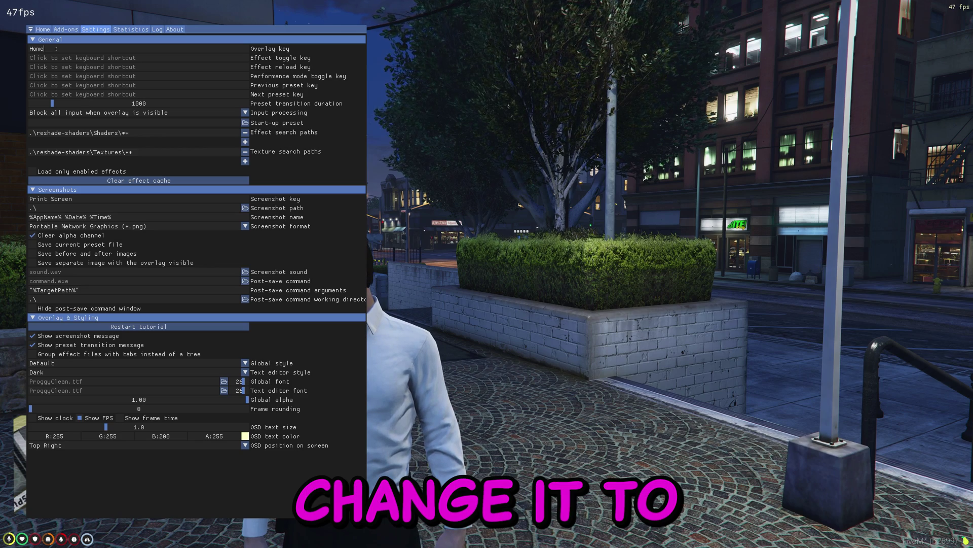
pyautogui.press('End')
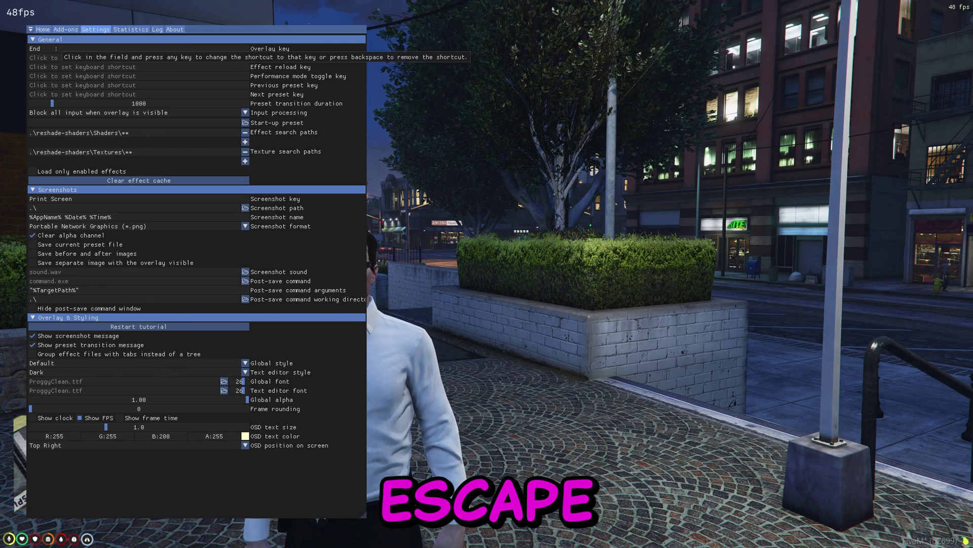
pyautogui.press('Escape')
pyautogui.press('End')
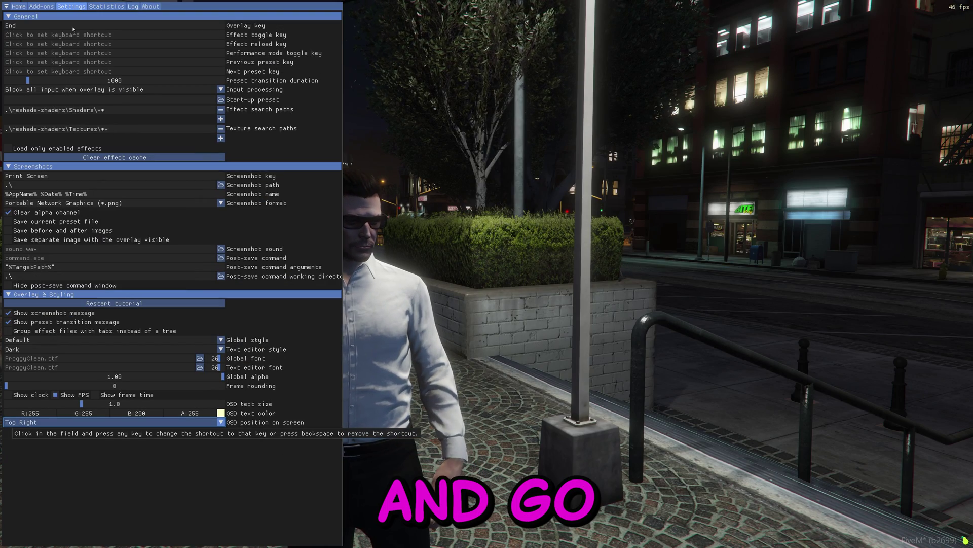
# Load Zino_NV, then Zino_Quan, then Zino_with_or_without_G from the Reshade preset folder.
pyautogui.click(19, 6)
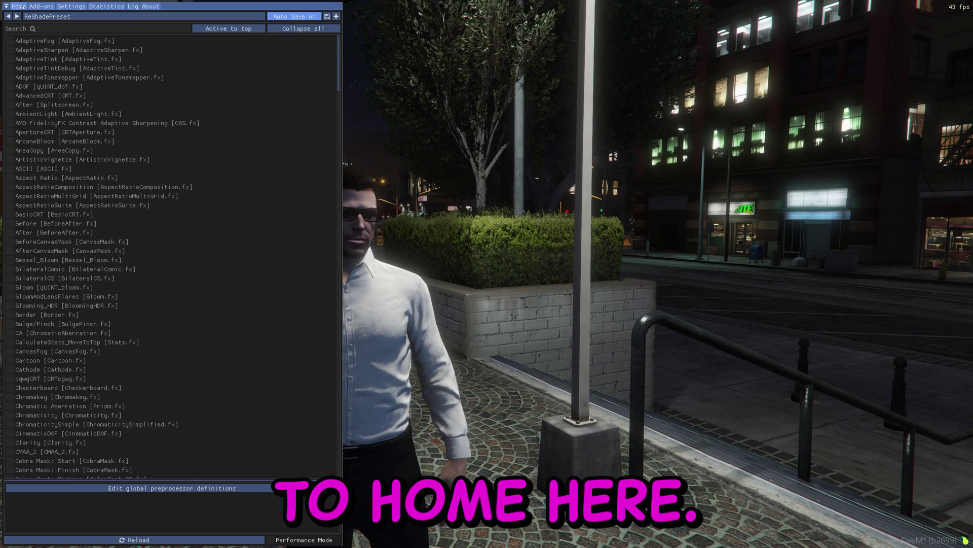
pyautogui.click(61, 16)
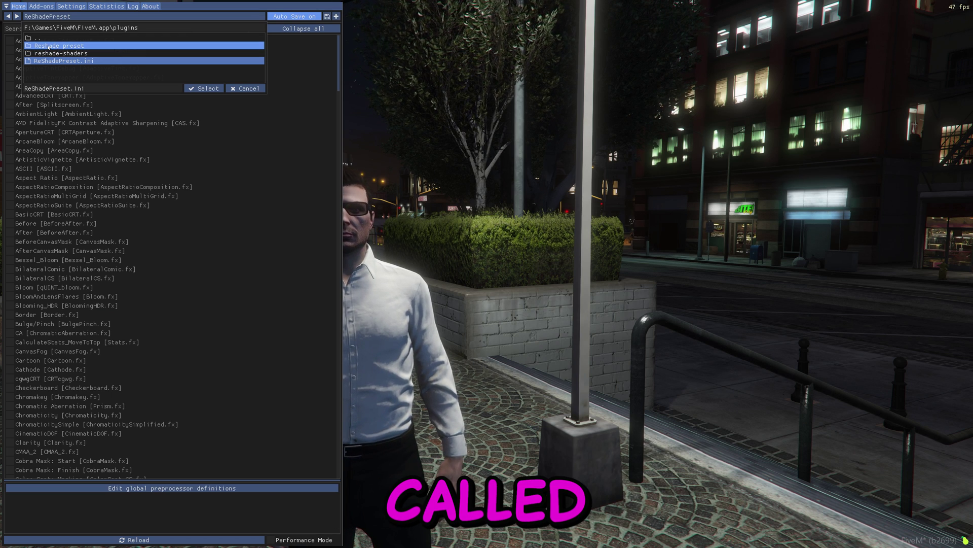
pyautogui.click(49, 46)
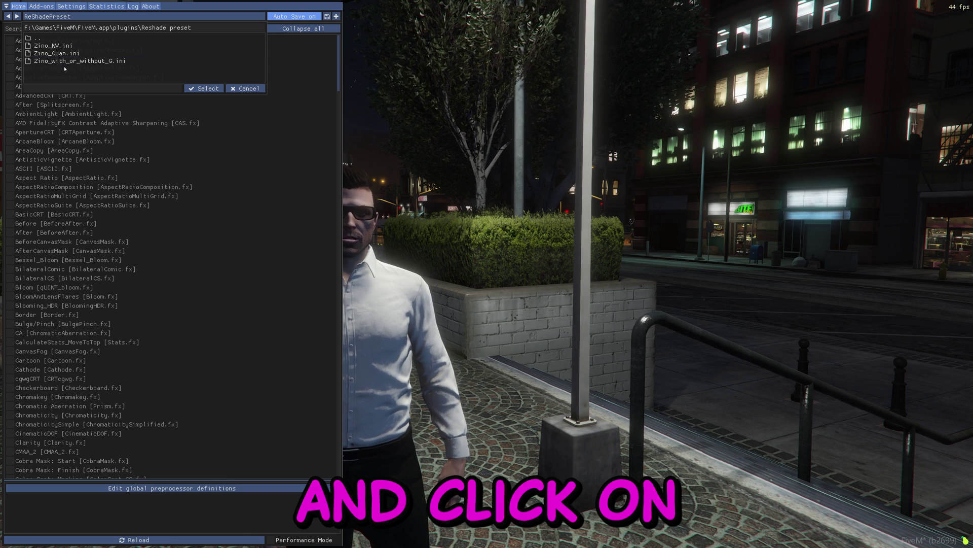
pyautogui.doubleClick(60, 46)
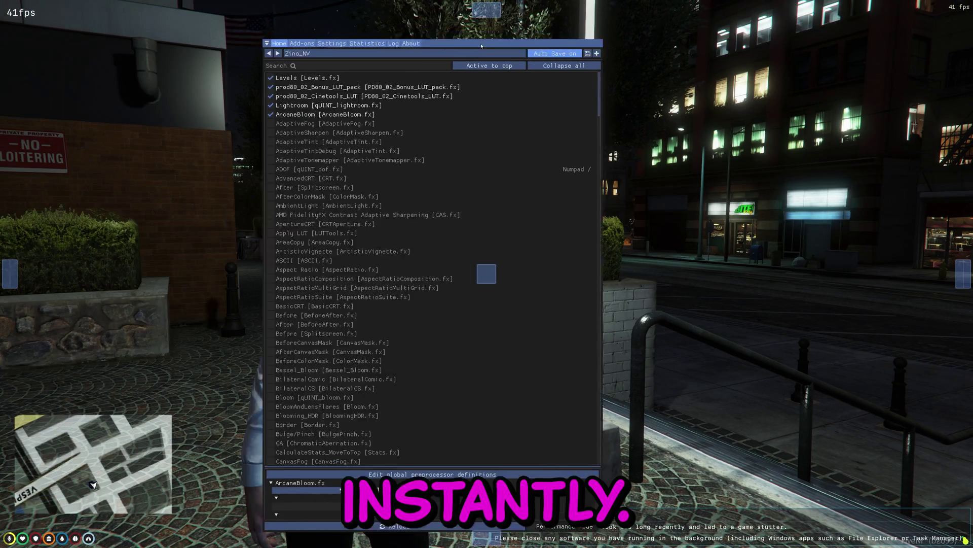
pyautogui.moveTo(479, 39); pyautogui.dragTo(776, 26)
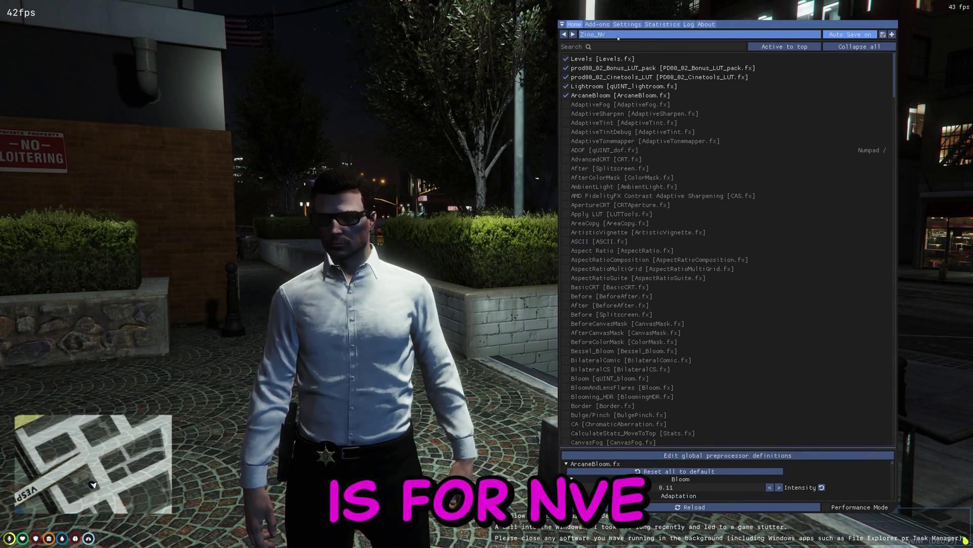
pyautogui.click(618, 35)
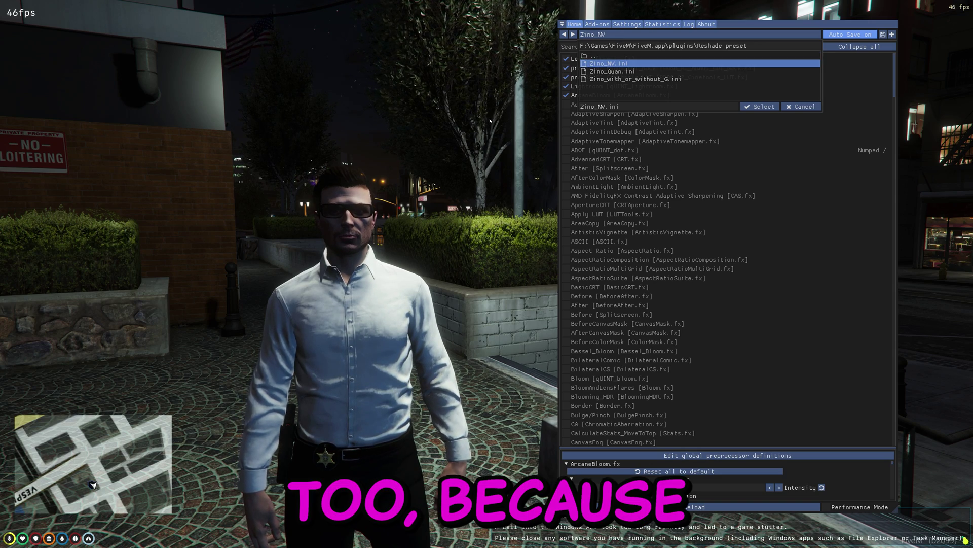
pyautogui.doubleClick(608, 73)
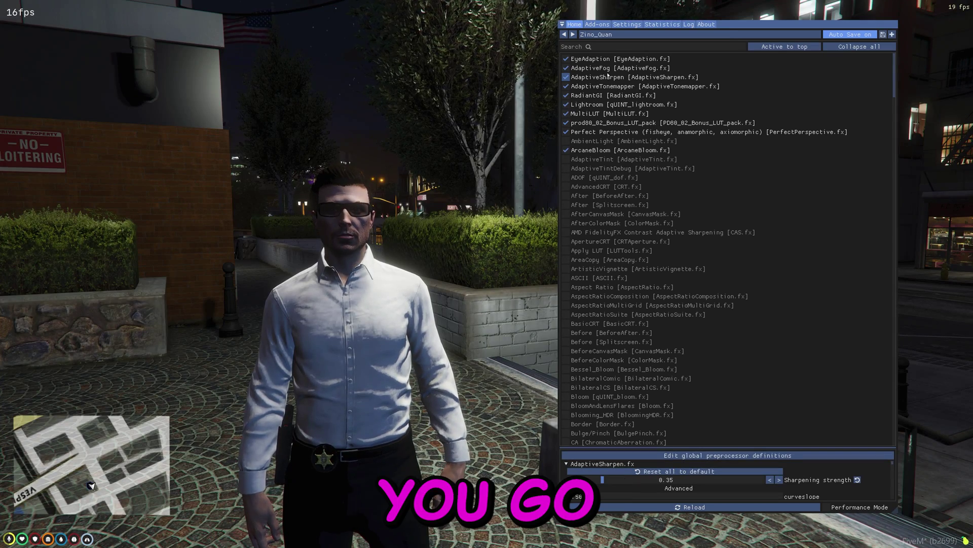
pyautogui.click(608, 36)
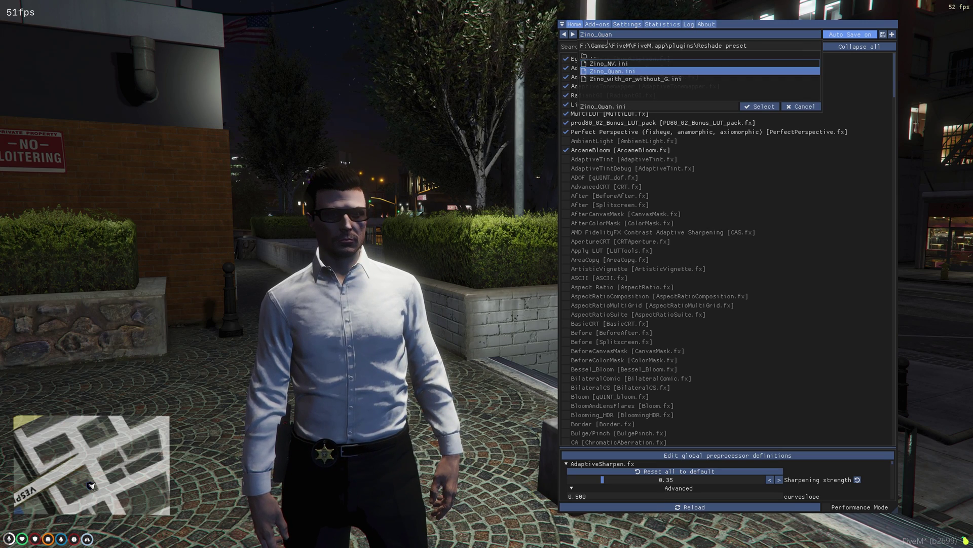
pyautogui.doubleClick(612, 80)
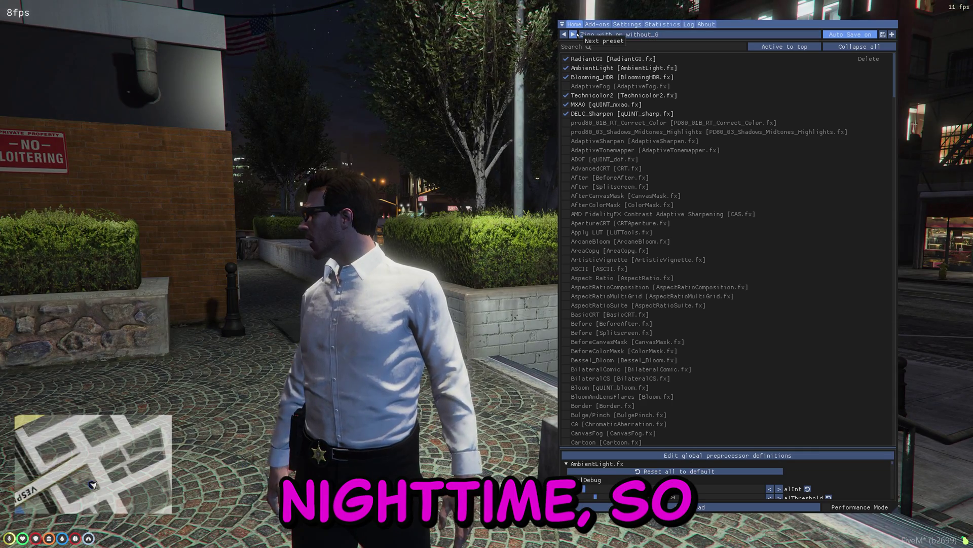
# Hide the overlay, run the character across the plaza to the sidewalk, then bring ReShade back.
pyautogui.press('Home')
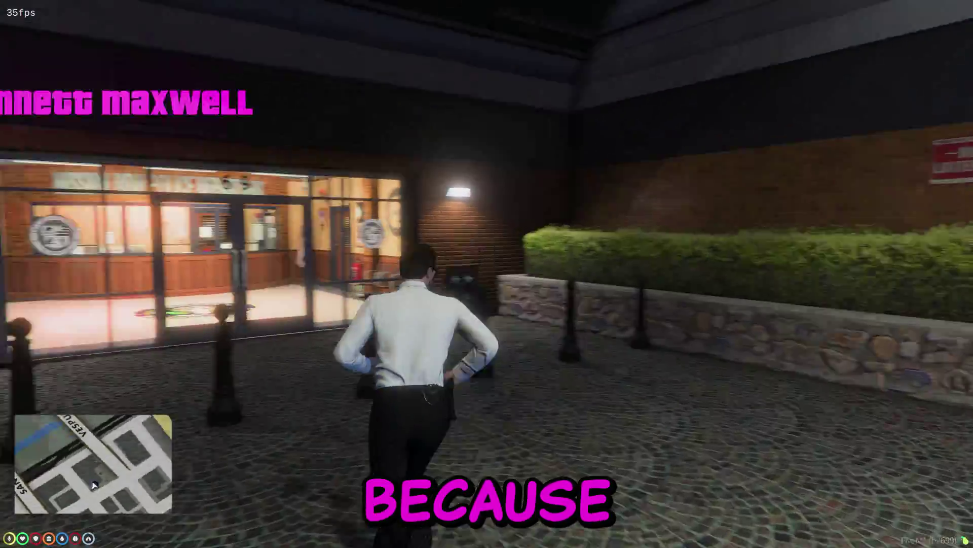
pyautogui.press('s')
pyautogui.press('w')
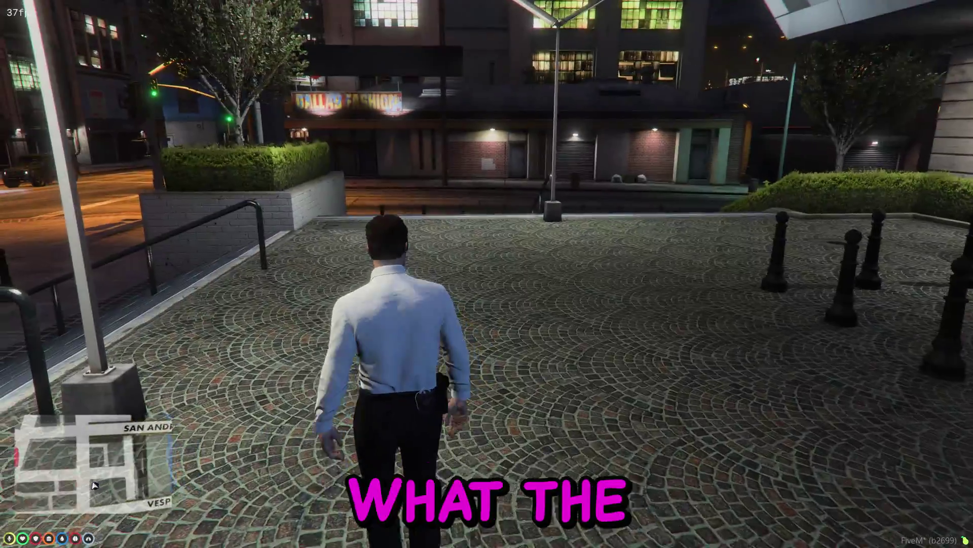
pyautogui.press('w')
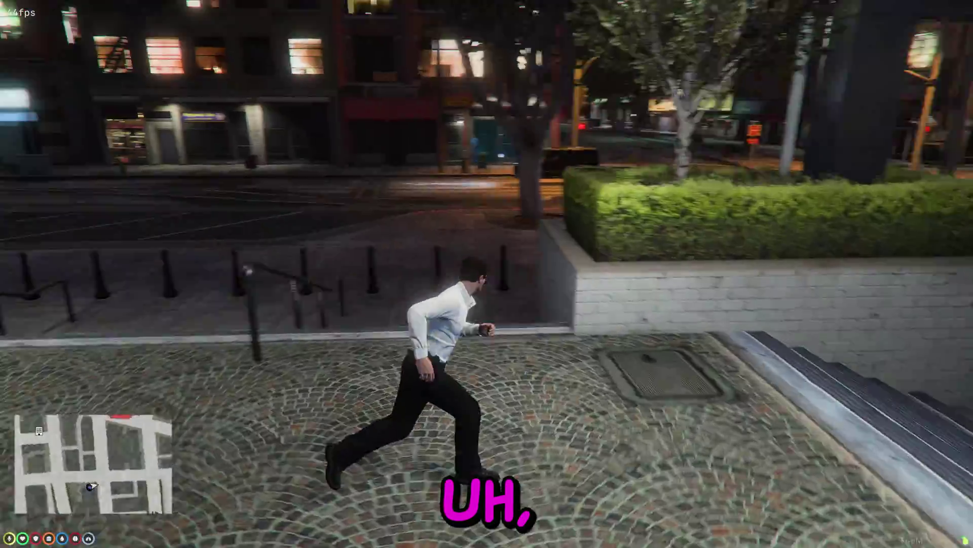
pyautogui.press('w')
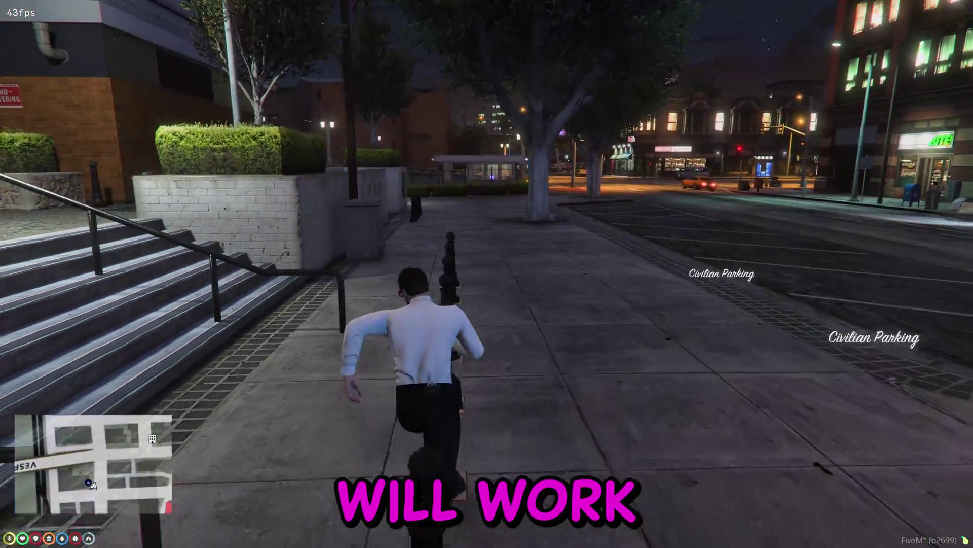
pyautogui.press('w')
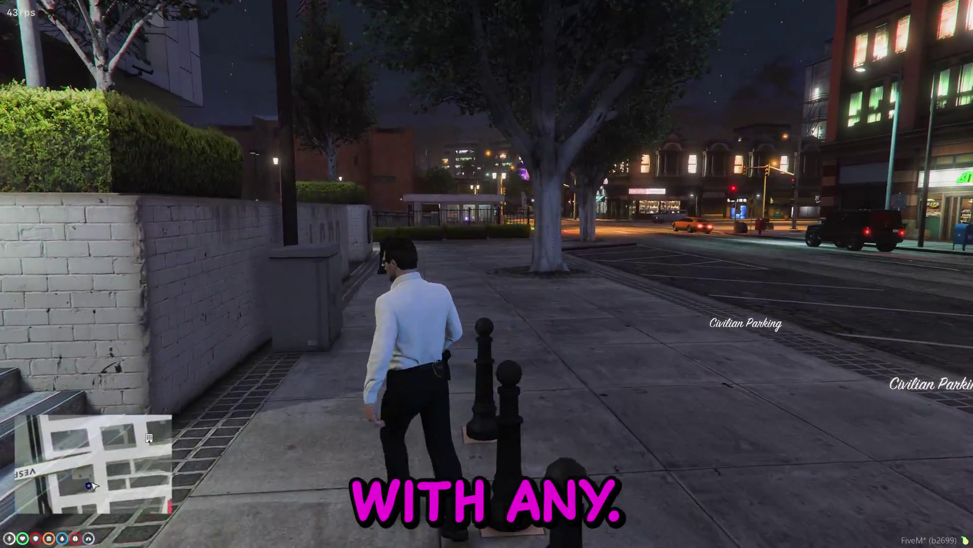
pyautogui.press('s')
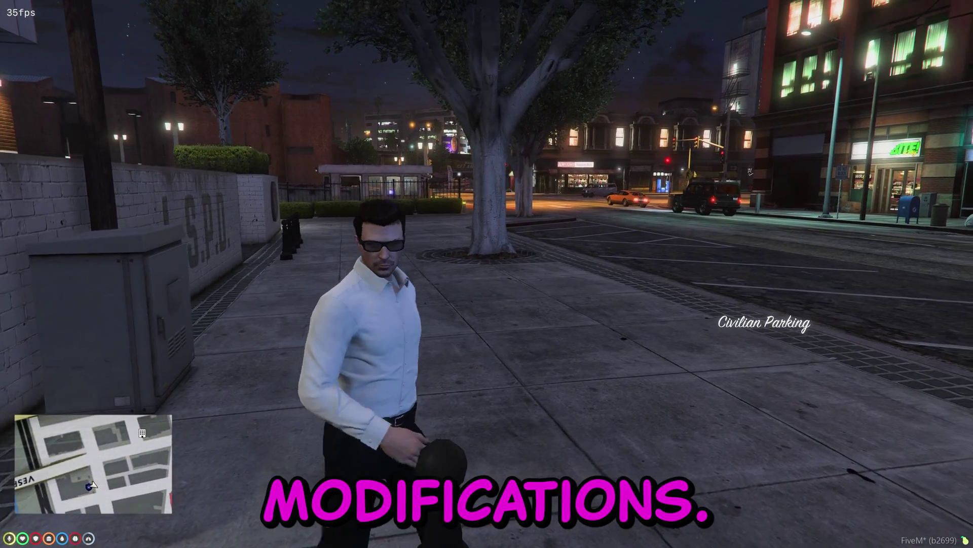
pyautogui.press('Home')
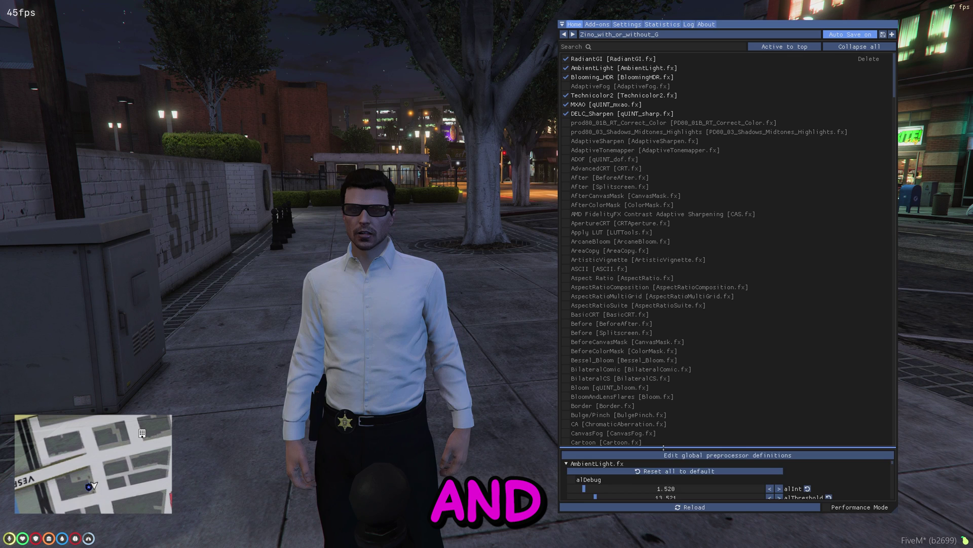
# Enlarge the settings area and toggle RadiantGI and Blooming_HDR off and on to compare.
pyautogui.moveTo(683, 160); pyautogui.dragTo(683, 136)
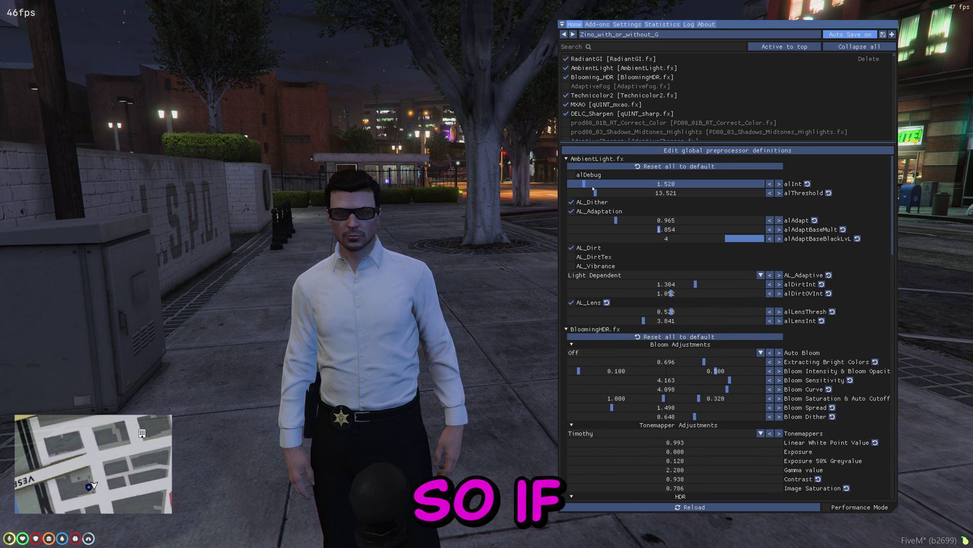
pyautogui.click(587, 63)
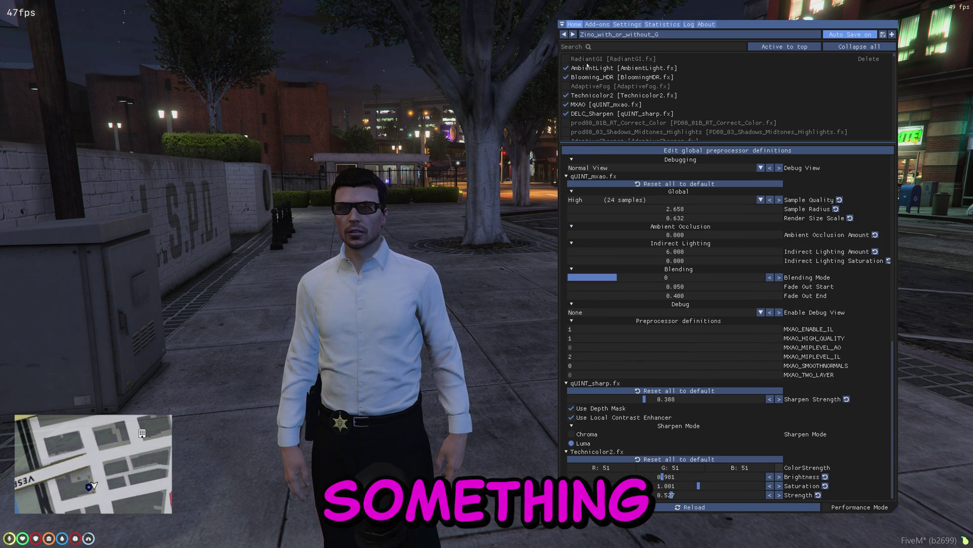
pyautogui.click(587, 62)
pyautogui.click(587, 76)
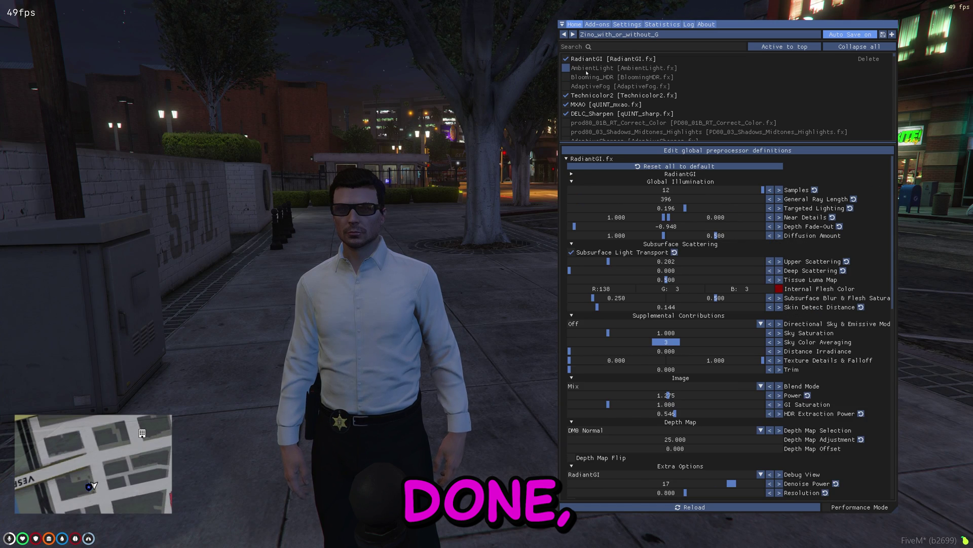
pyautogui.click(587, 76)
# Collapse the BloomingHDR settings and set Technicolor2 Brightness to 1.152.
pyautogui.scroll(-5, 603, 96)
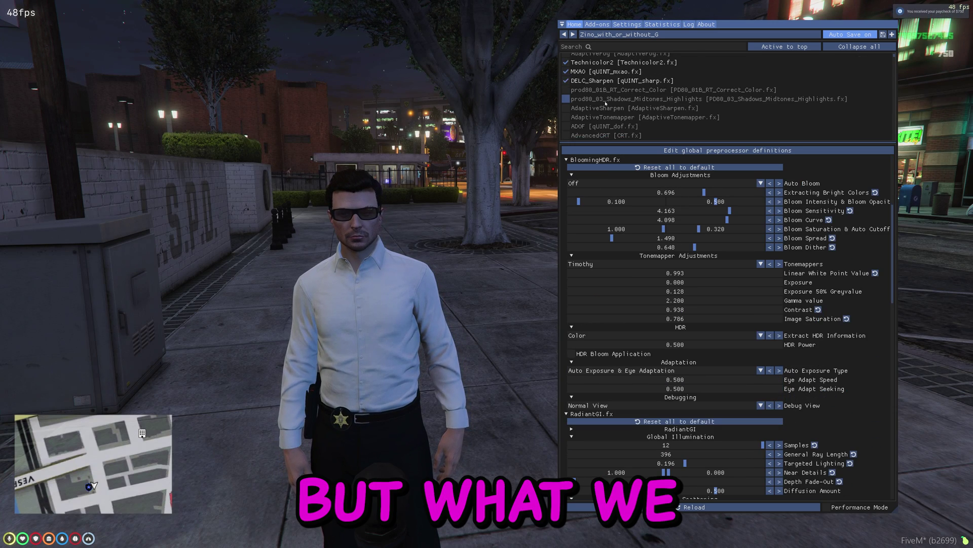
pyautogui.scroll(-1, 606, 103)
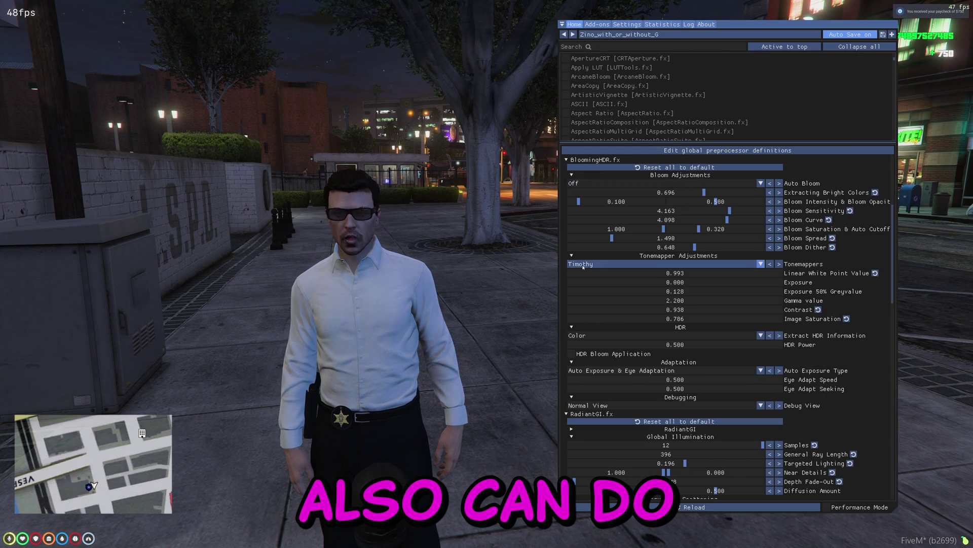
pyautogui.click(567, 160)
pyautogui.scroll(-12, 586, 362)
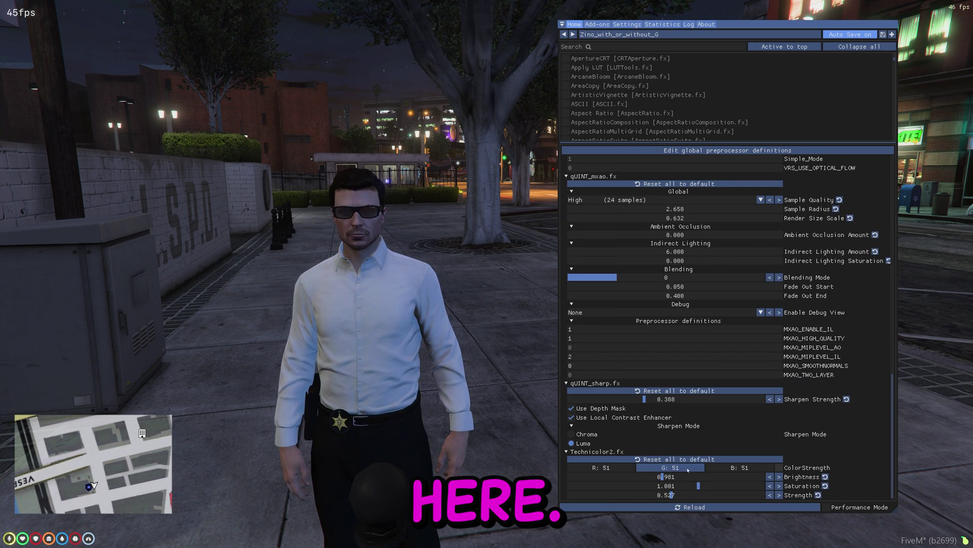
pyautogui.moveTo(665, 477); pyautogui.dragTo(699, 477)
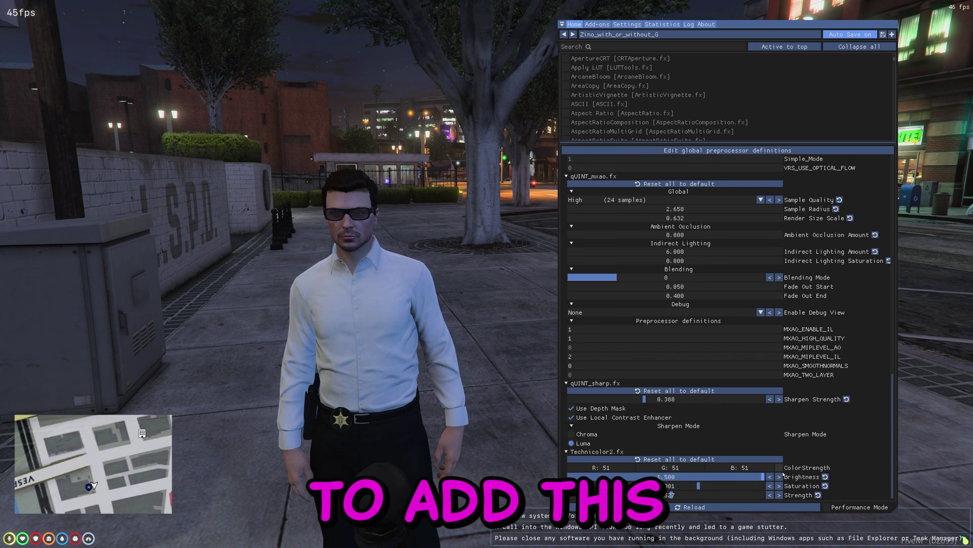
pyautogui.moveTo(784, 474); pyautogui.dragTo(665, 483)
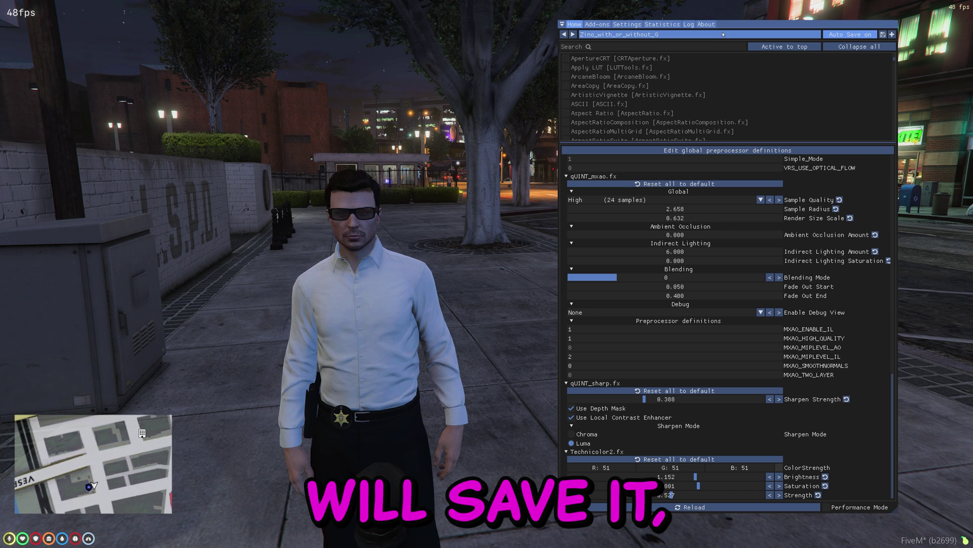
# Load the Zino_Quan.ini preset from the preset browser.
pyautogui.click(892, 34)
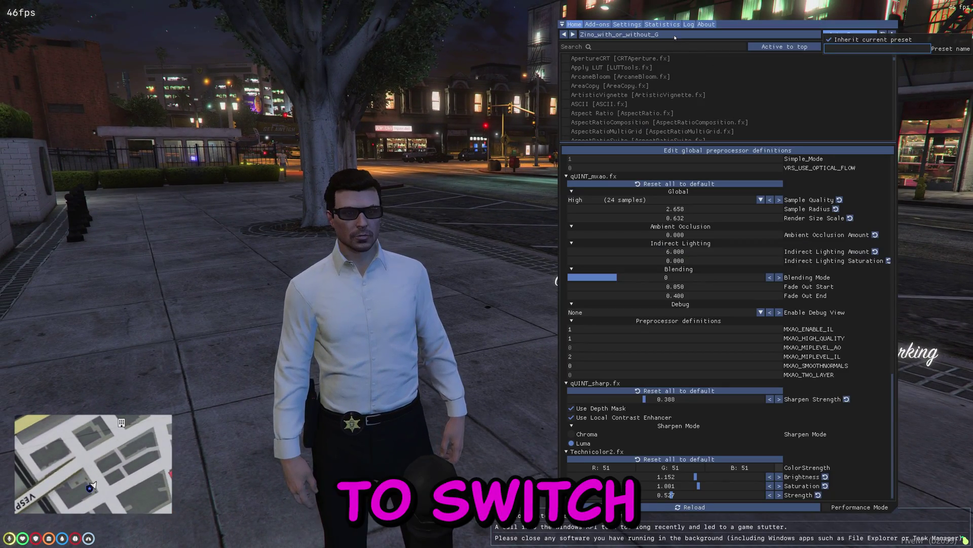
pyautogui.click(675, 35)
pyautogui.click(675, 34)
pyautogui.doubleClick(640, 72)
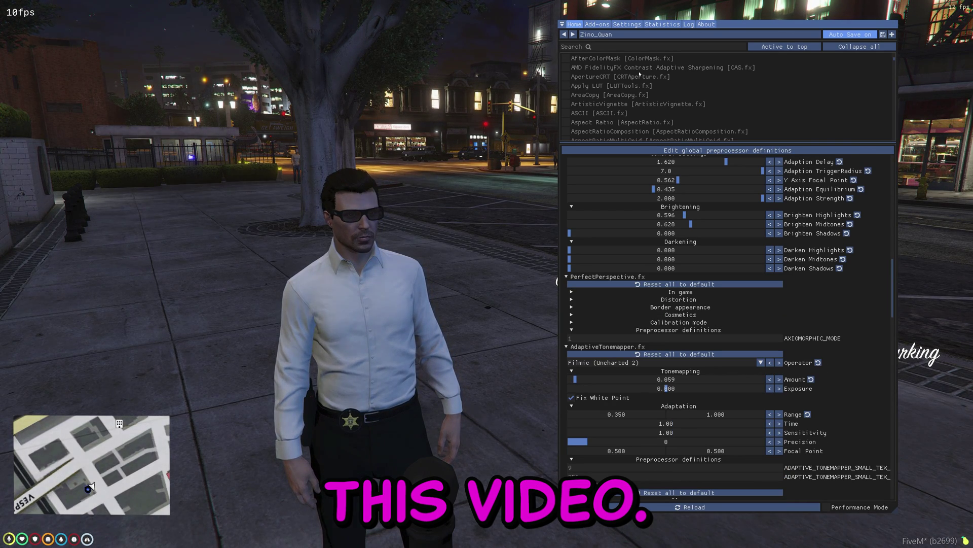
# Hide the overlay and walk, then sprint, along the L.S.P.D. sidewalk to view Zino_Quan.
pyautogui.press('Home')
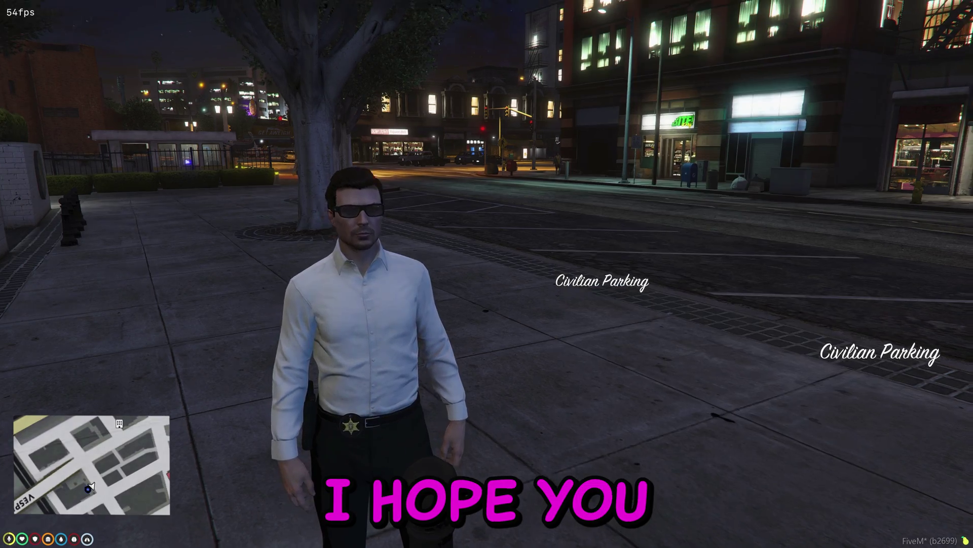
pyautogui.press('w')
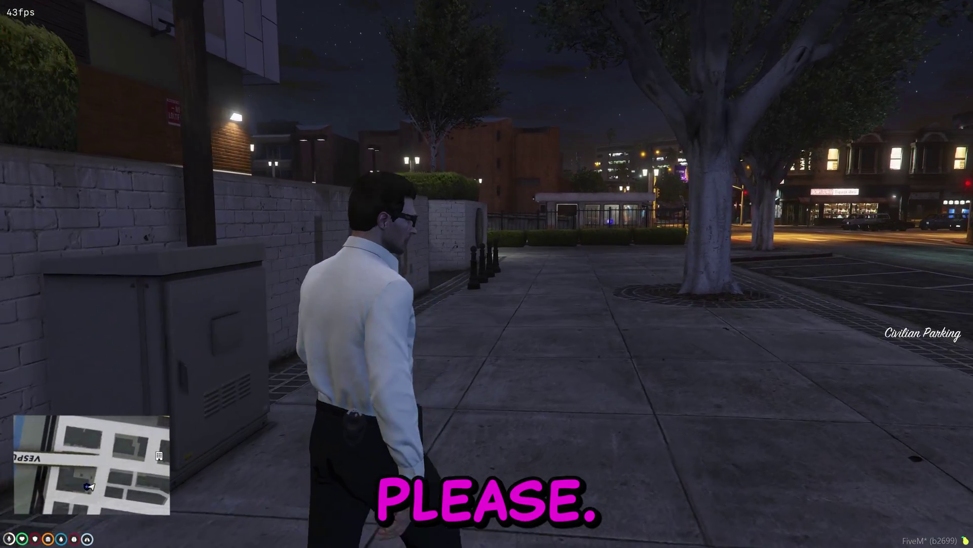
pyautogui.press('shift')
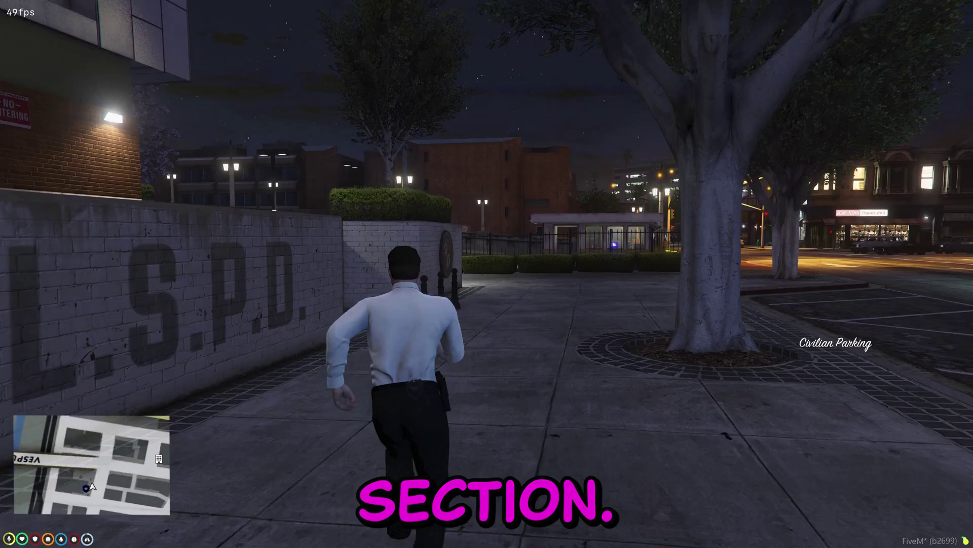